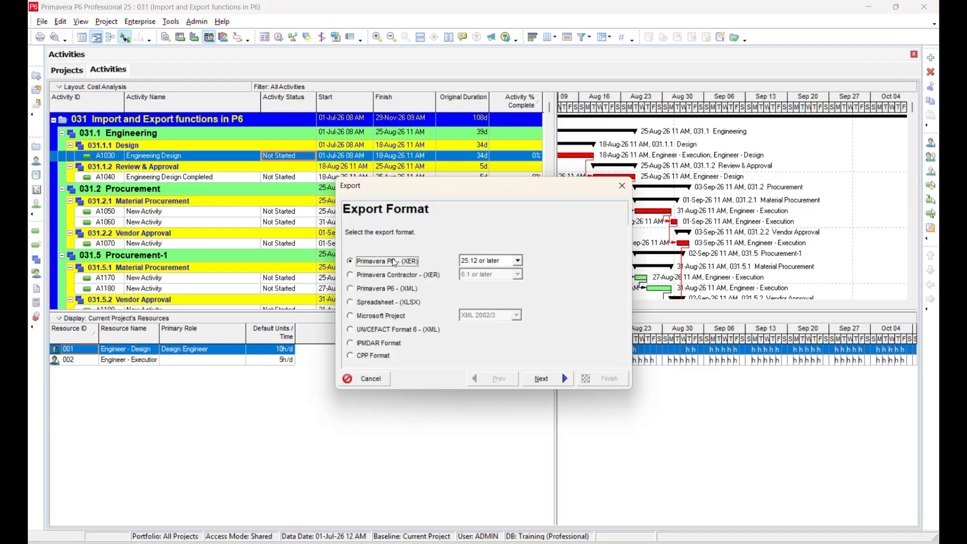
- Review the available export formats, including the XER, XML, spreadsheet and Microsoft Project options and the Primavera PM version list
click(376, 276)
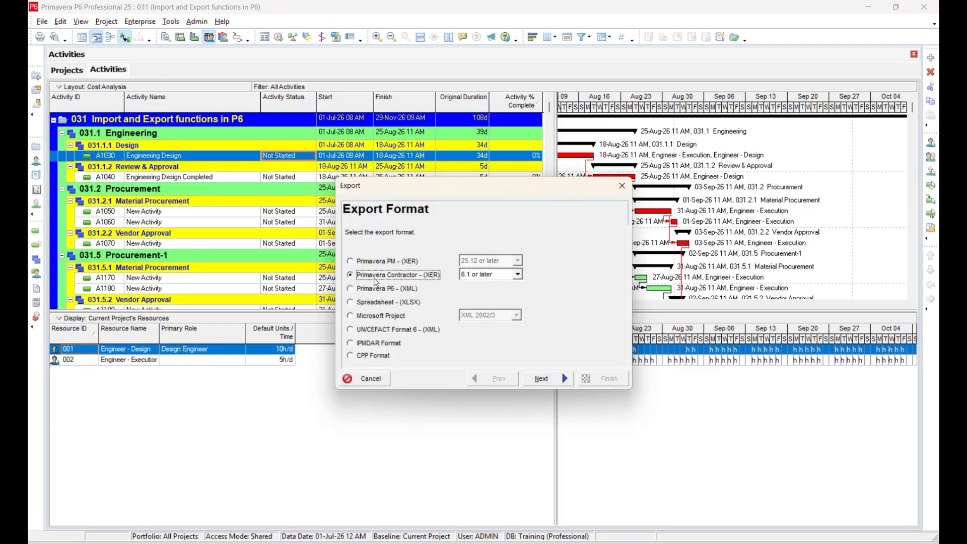
click(375, 291)
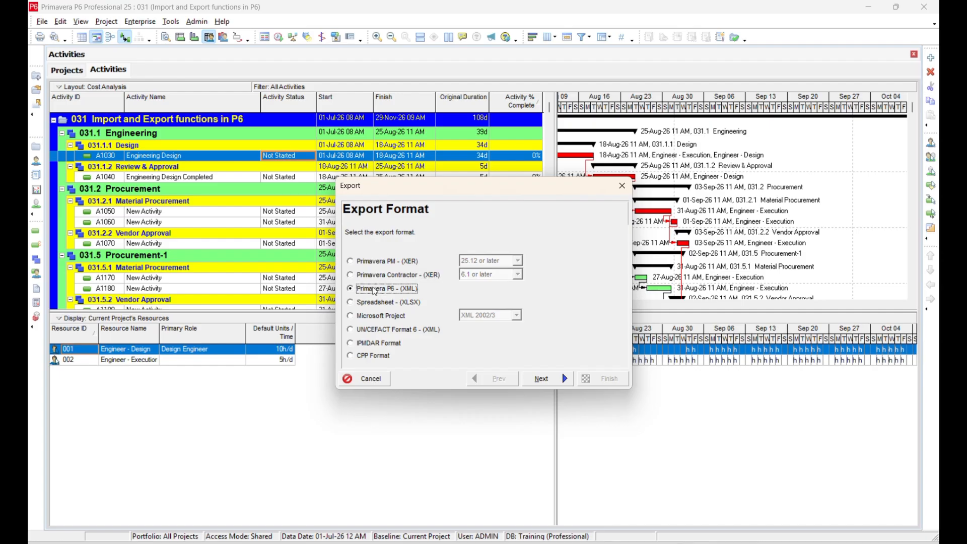
key(Down)
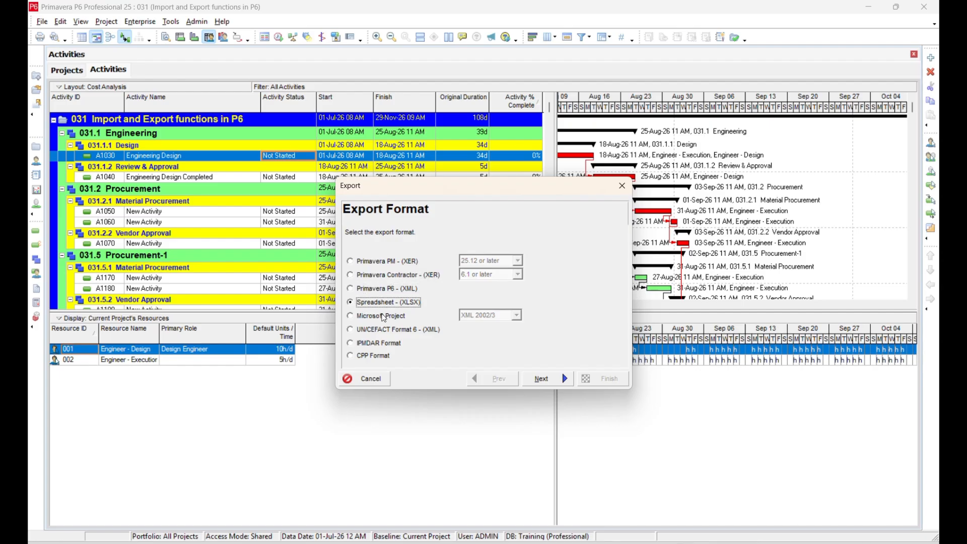
key(Down)
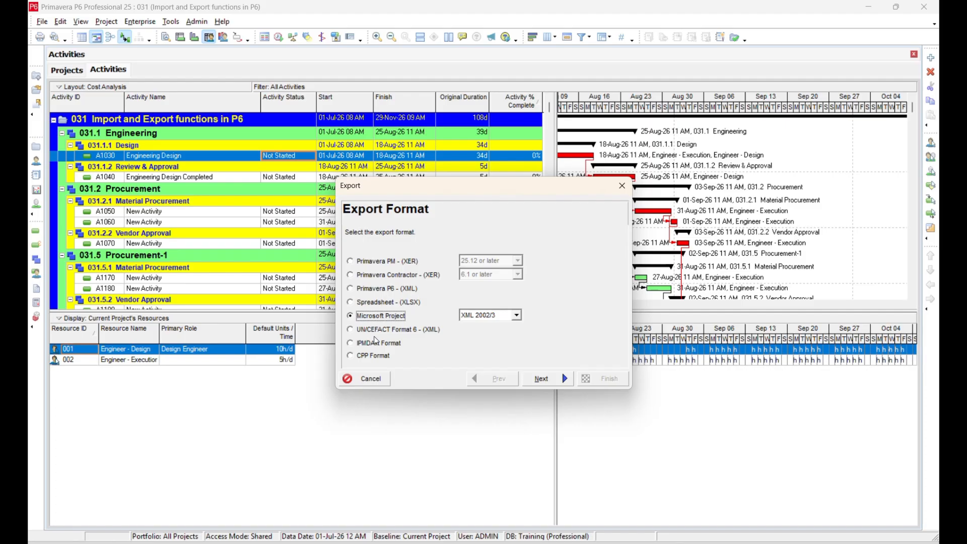
key(Down)
key(Down)
click(372, 305)
click(403, 277)
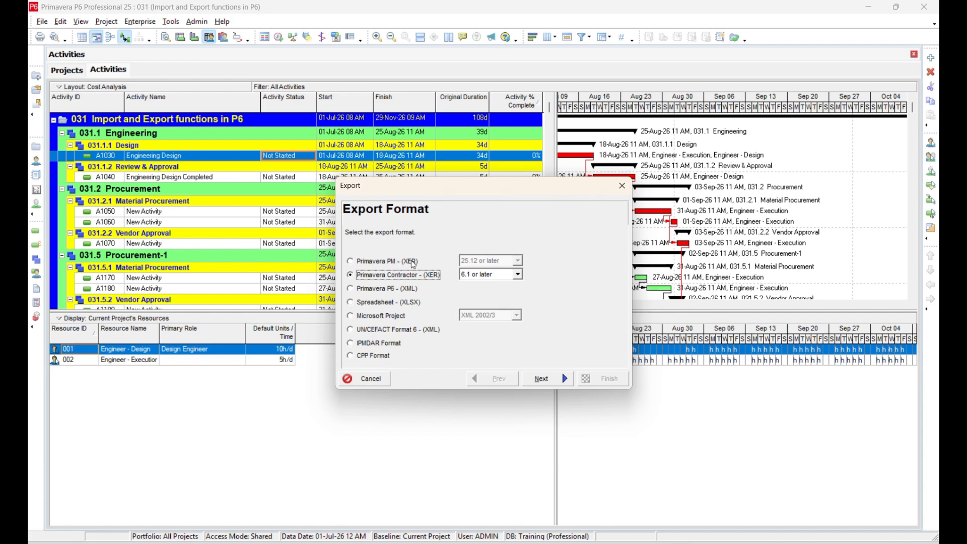
click(418, 266)
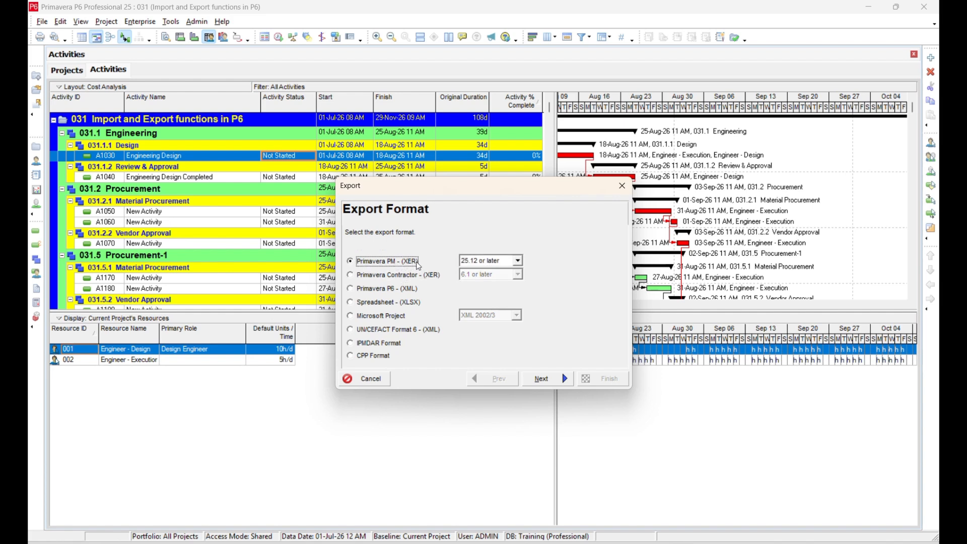
click(519, 261)
click(520, 259)
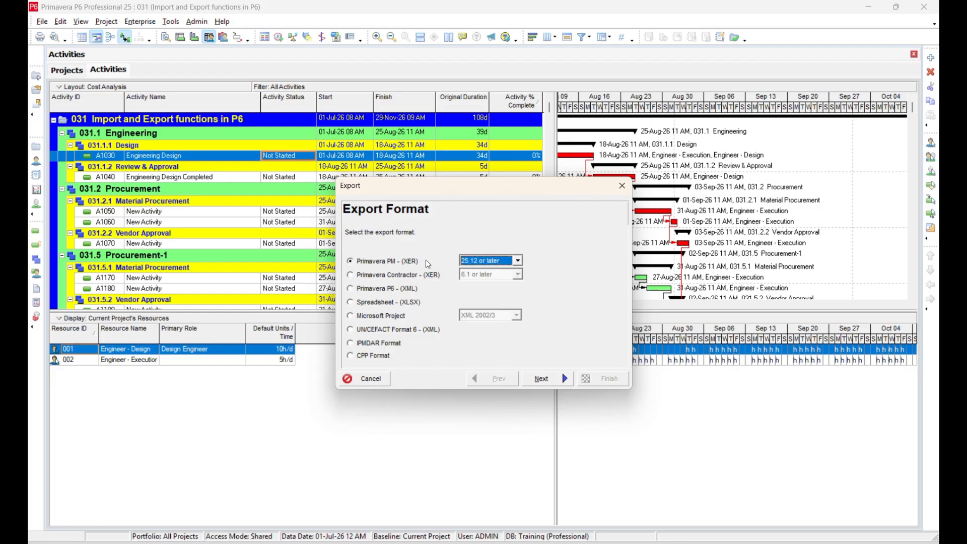
click(413, 277)
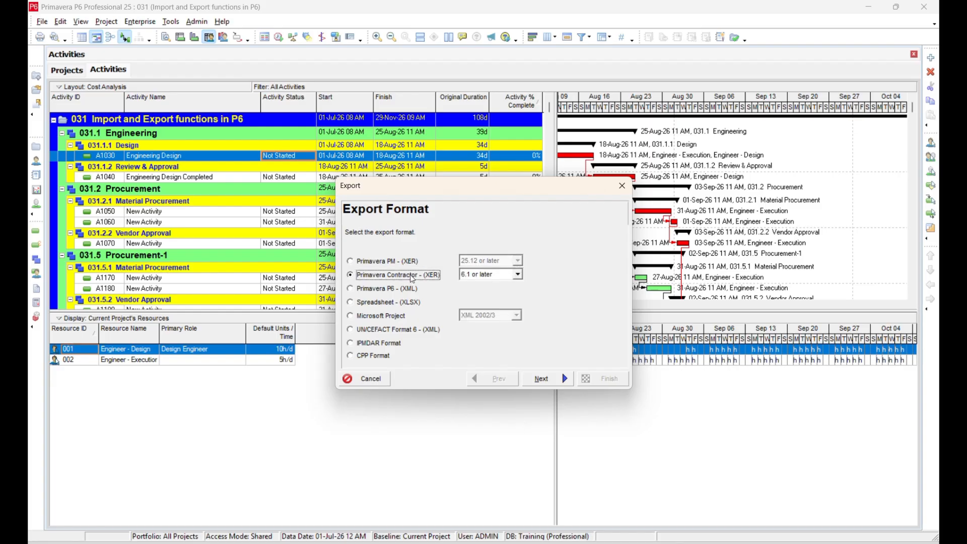
click(391, 290)
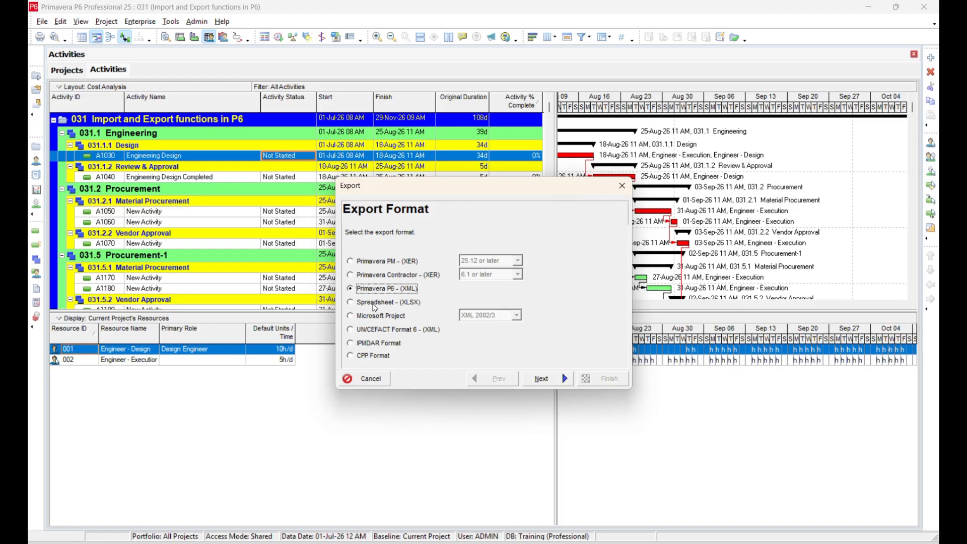
- Configure a Primavera Contractor (XER) export of project data for project 031, Import and Export functions in P6
click(385, 277)
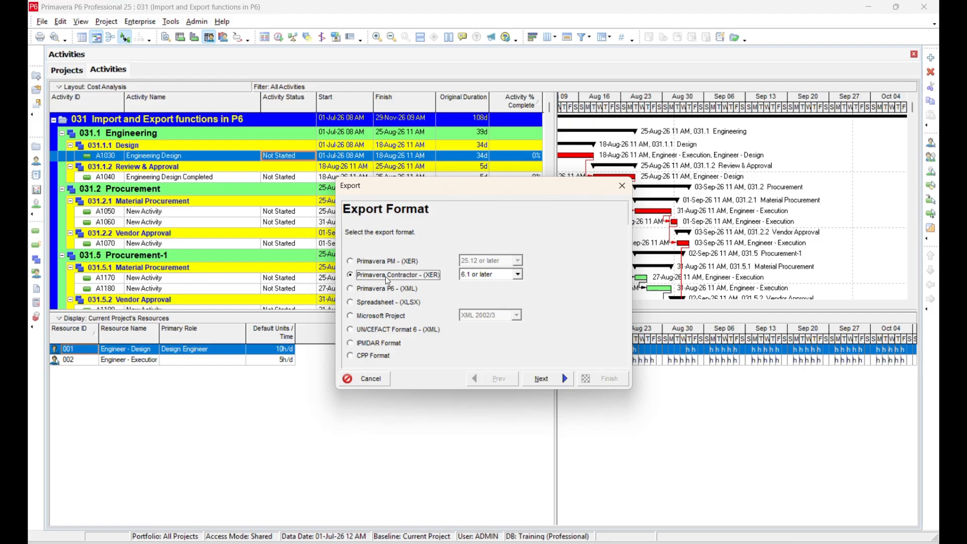
click(524, 380)
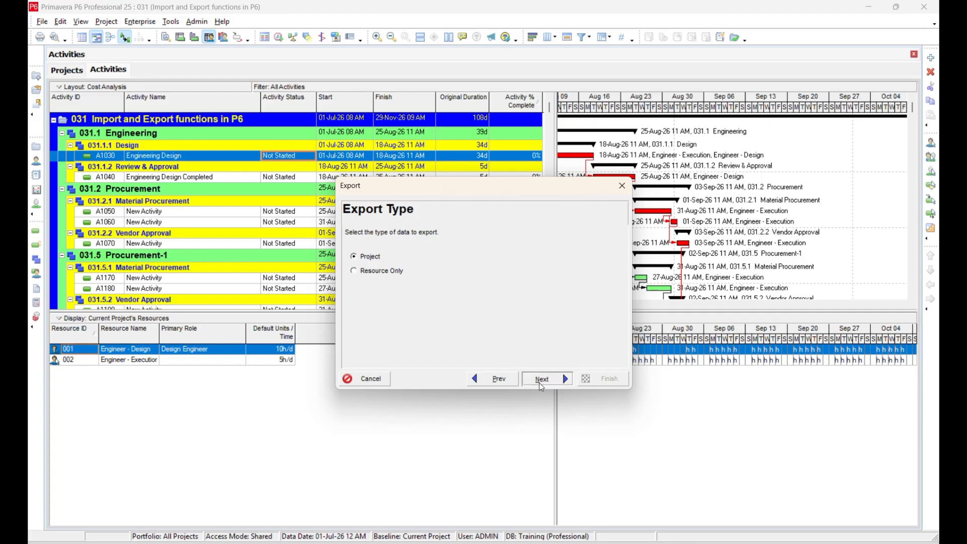
click(541, 384)
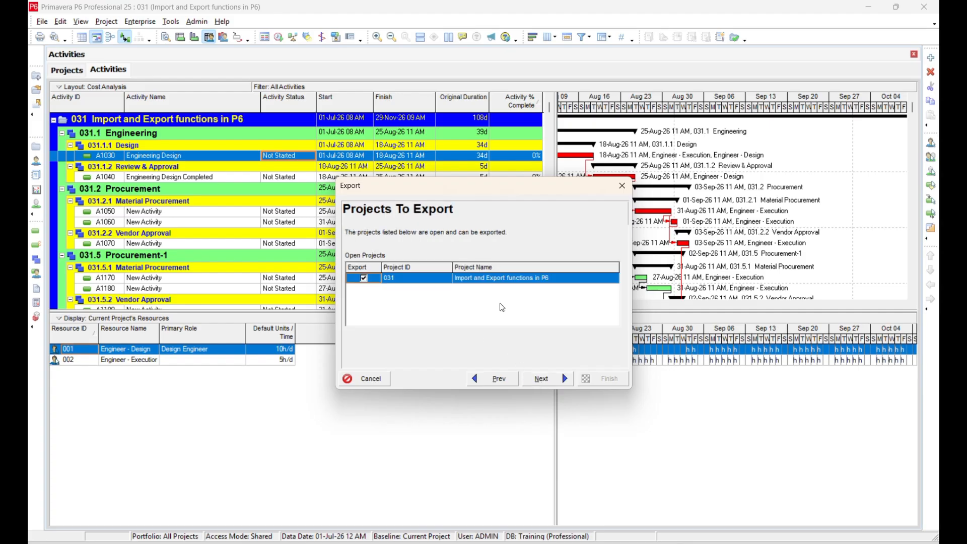
click(541, 381)
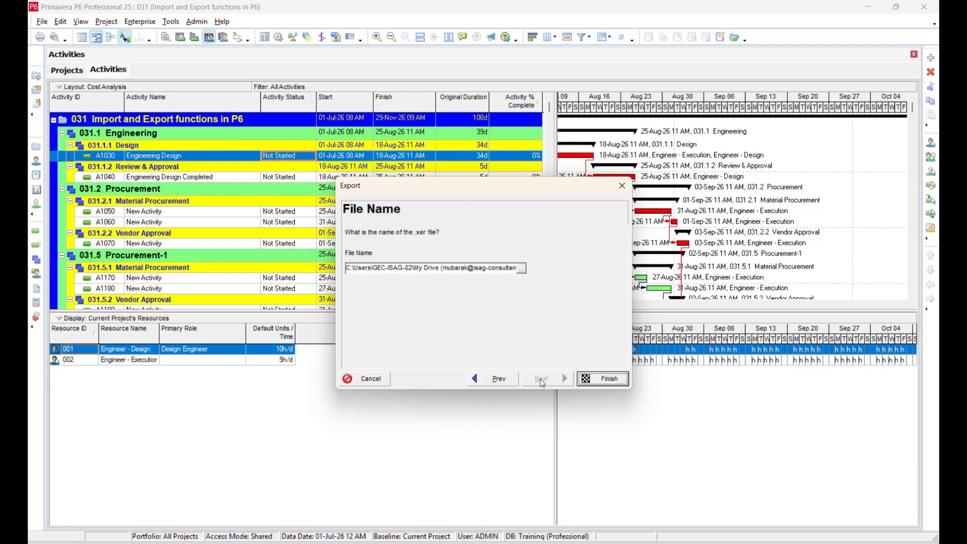
- Export the project as the XER file "Baseline Sche. WRP Project with Cost" in the Primavera Training DB folder
click(520, 271)
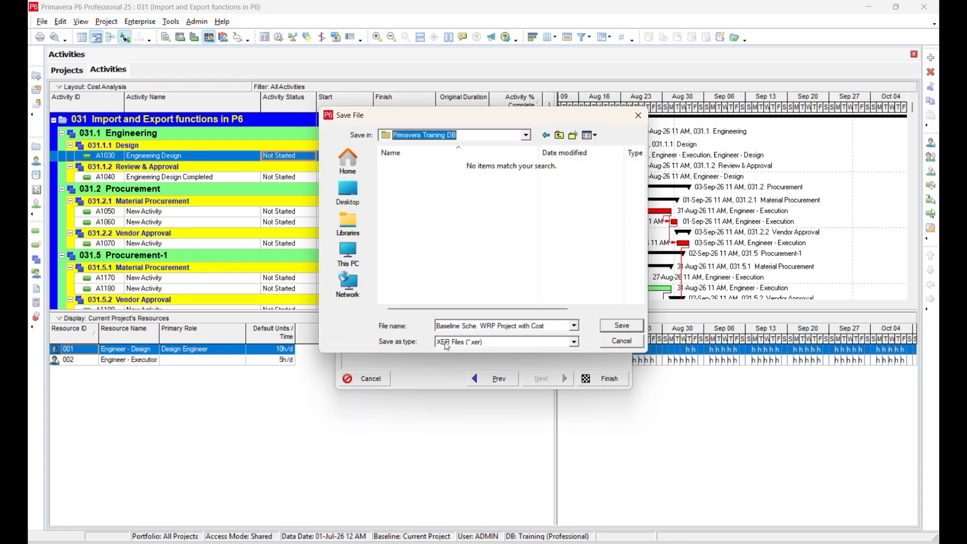
click(615, 327)
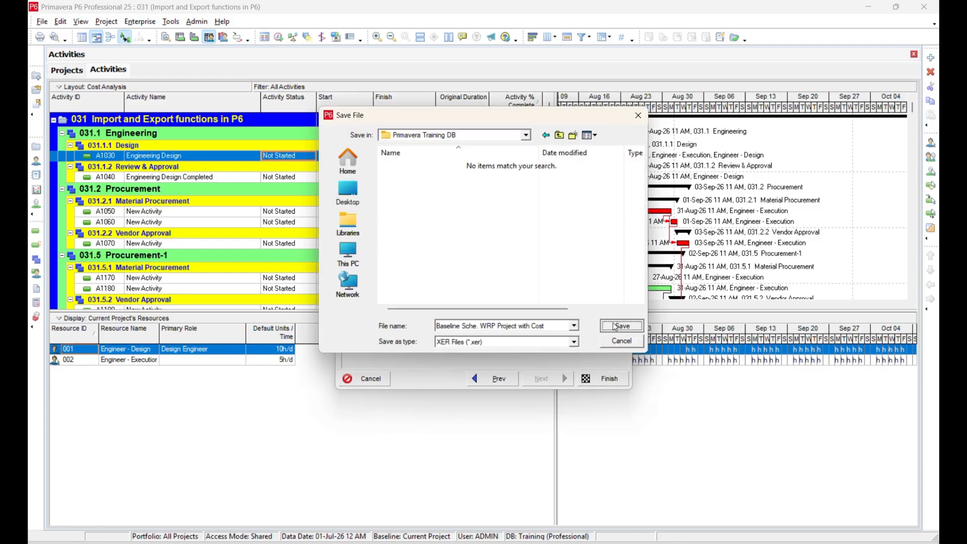
click(599, 380)
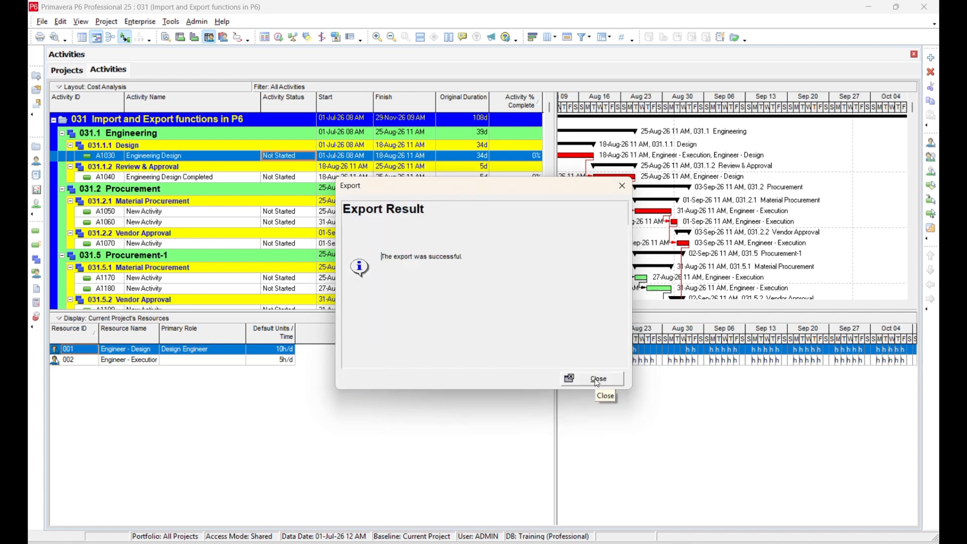
click(598, 380)
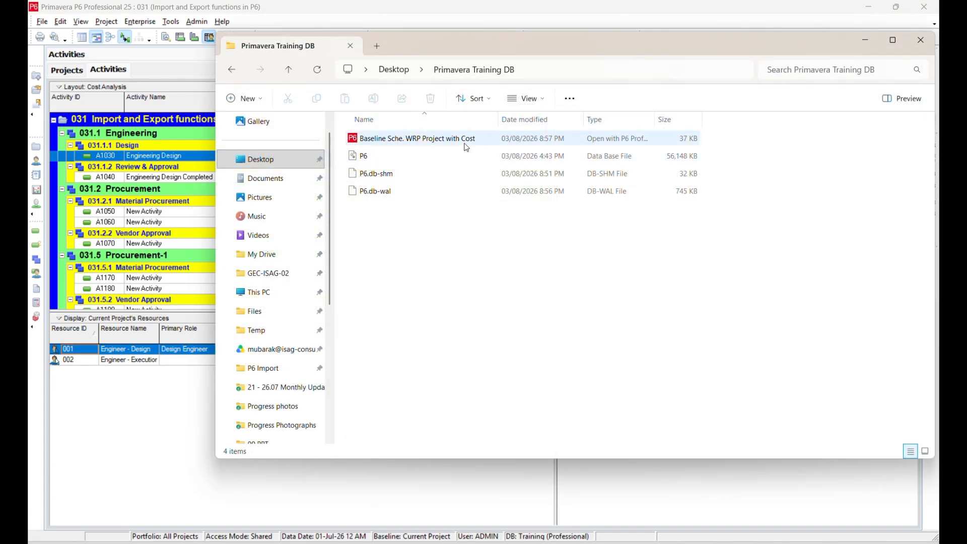
- Check the exported XER file in the Primavera Training DB folder in File Explorer, and return to the project's activities in Primavera P6
click(475, 142)
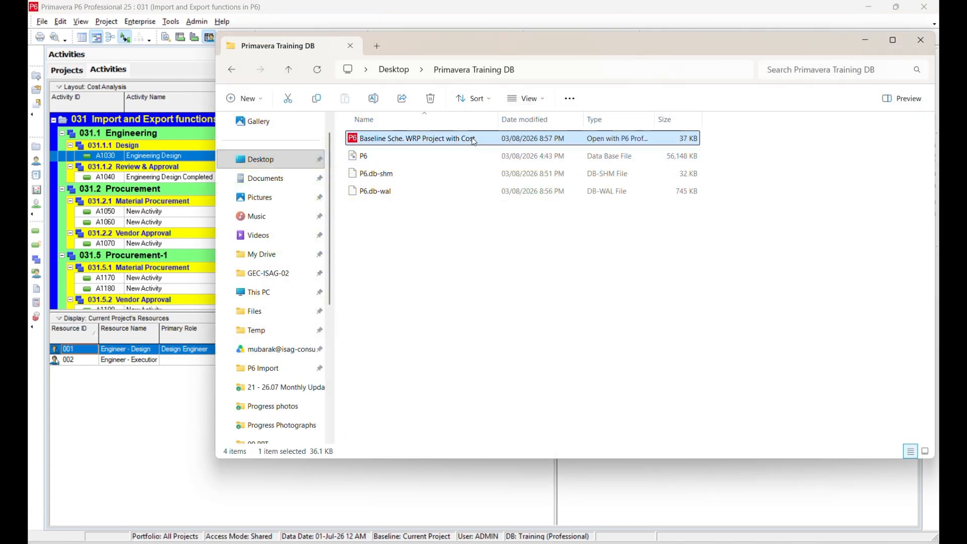
click(870, 44)
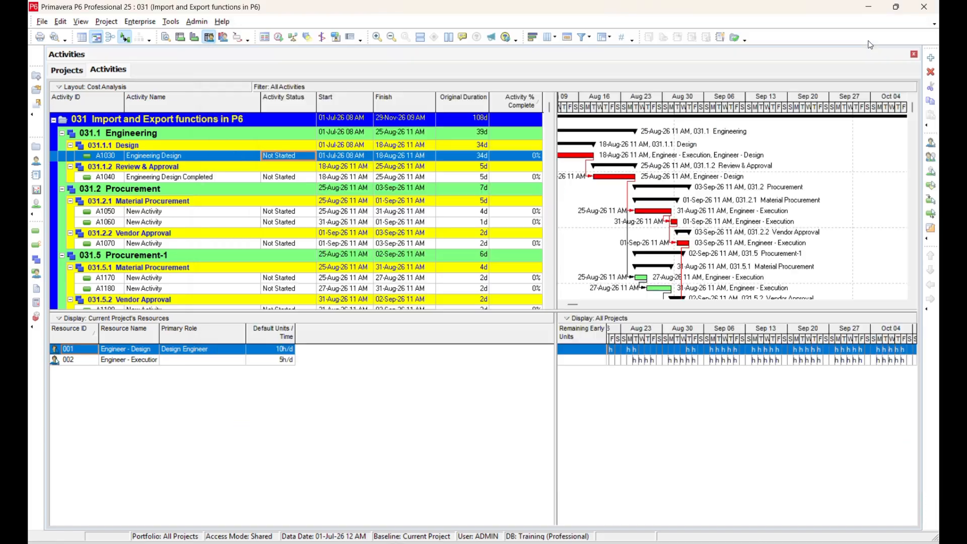
click(77, 74)
click(97, 74)
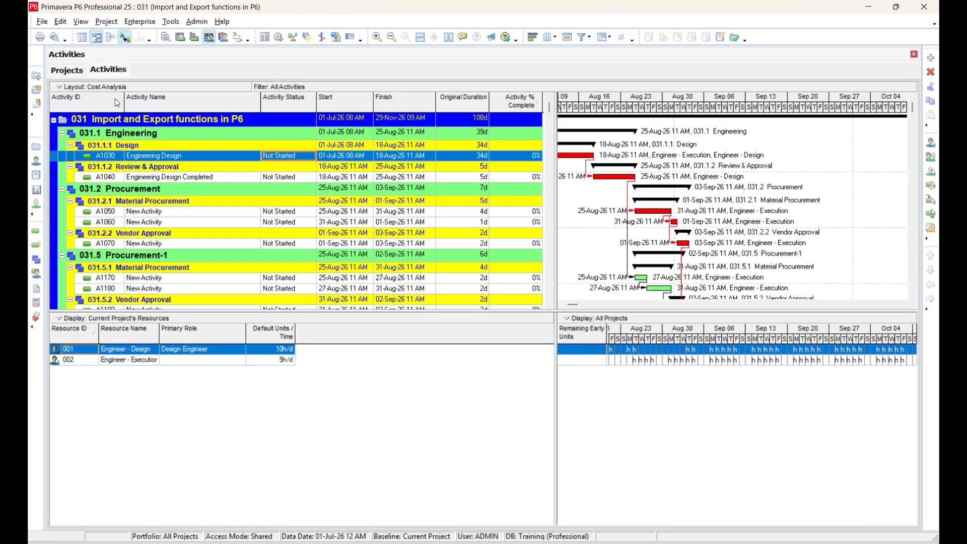
- Delete project 031, Import and Export functions in P6, from the Training p6 group of the project list
click(65, 70)
right_click(173, 477)
click(184, 320)
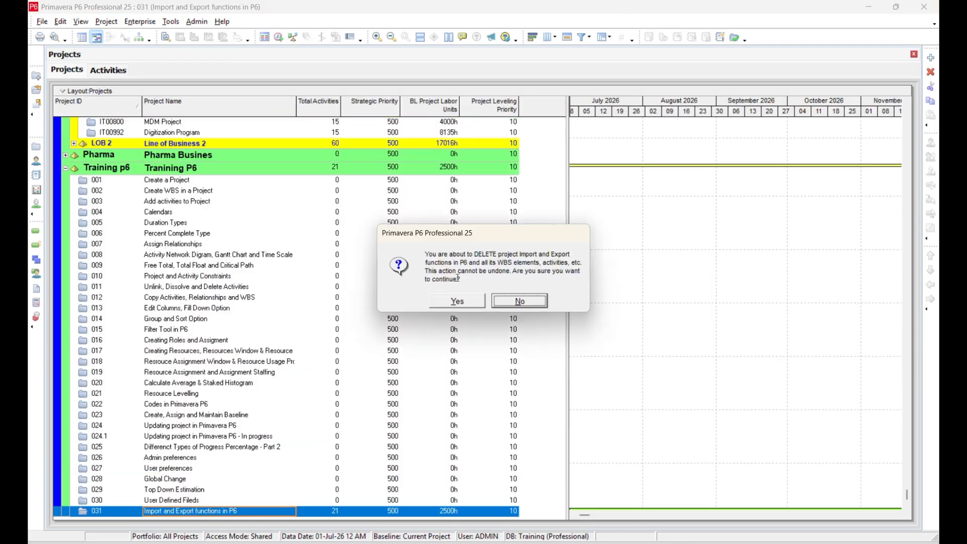
click(457, 301)
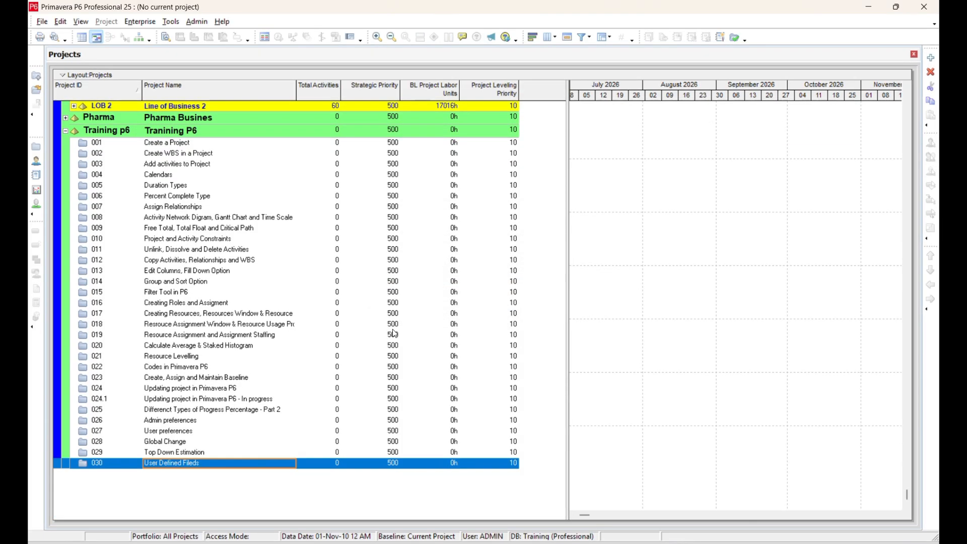
- Start an import in Primavera PM (XER) format with Project as the type of data
click(39, 22)
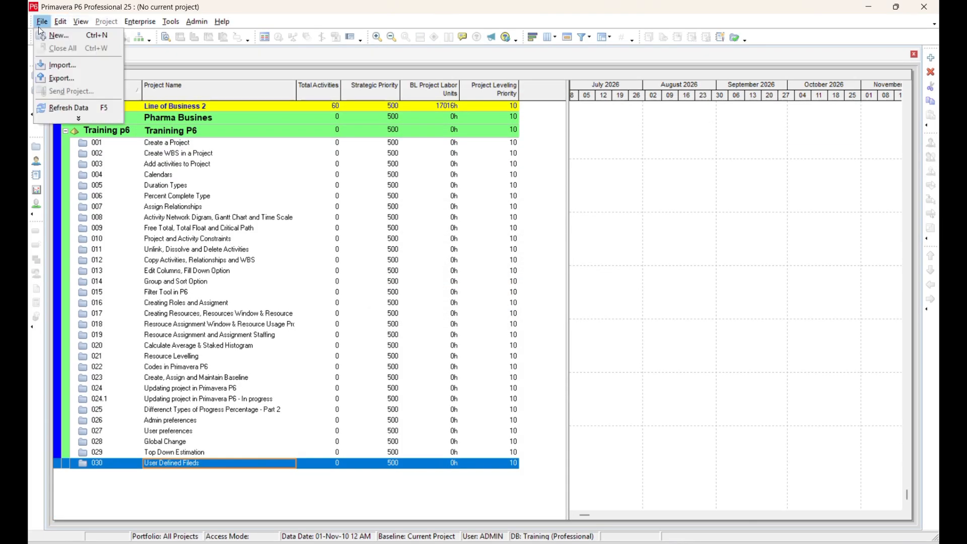
click(63, 65)
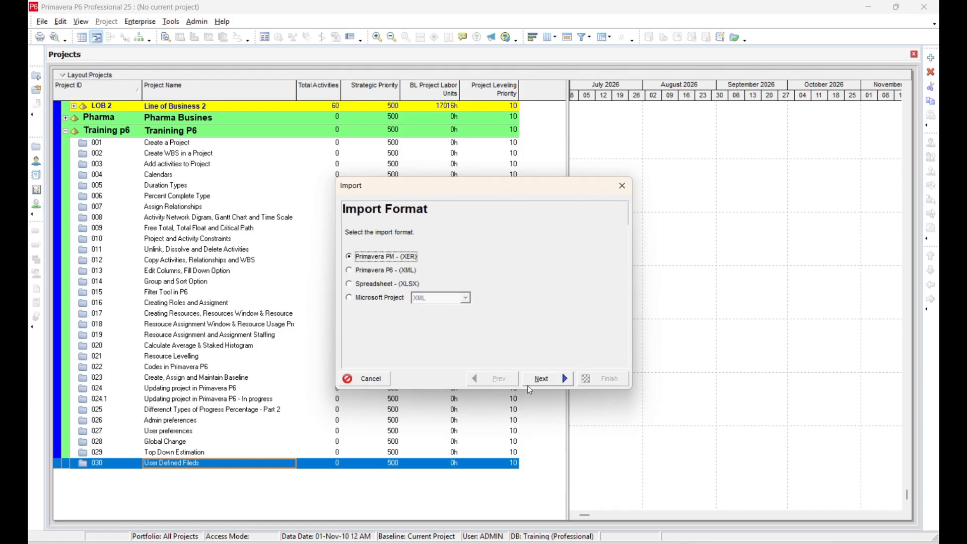
click(544, 380)
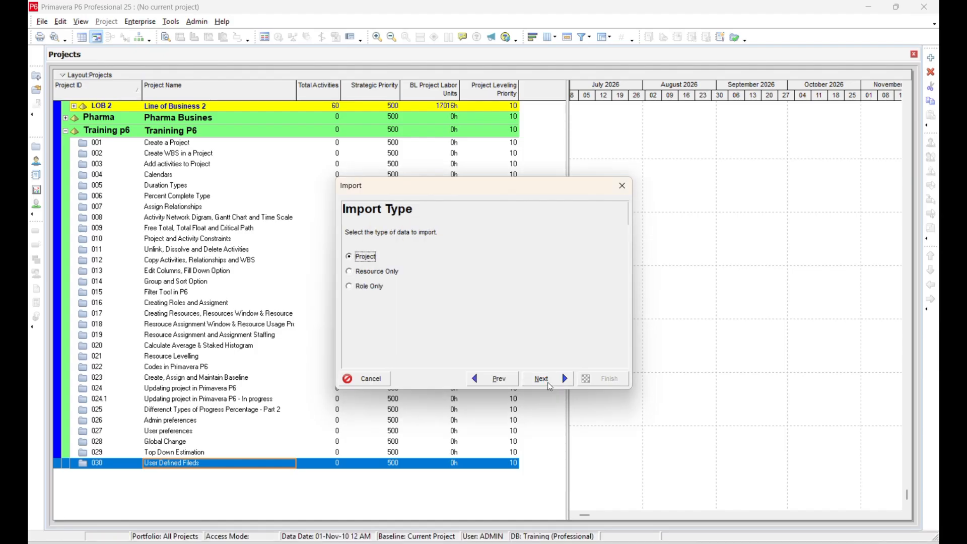
click(543, 379)
- Choose "Baseline Sche. WRP Project with Cost.xer" from the Primavera Training DB folder as the import file and proceed to the import project options
click(521, 275)
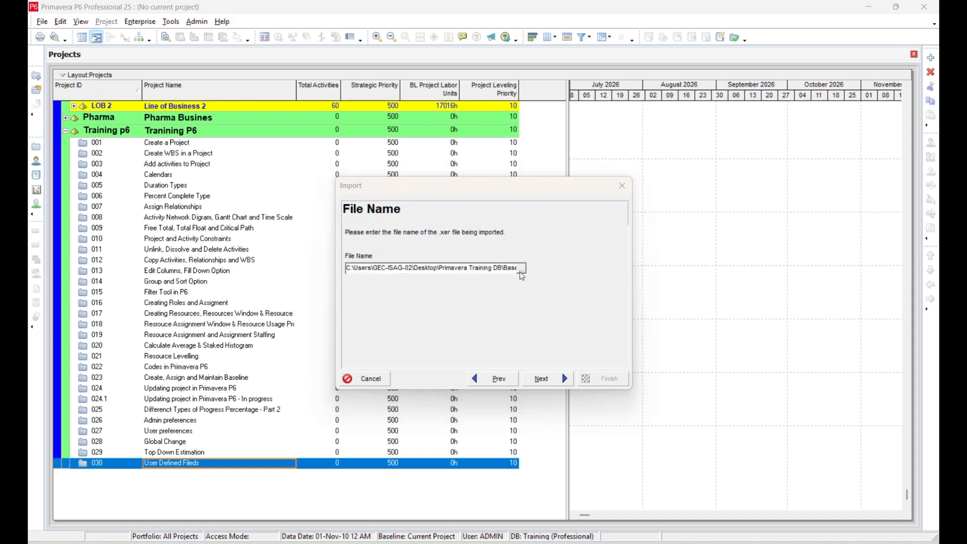
click(453, 166)
click(622, 325)
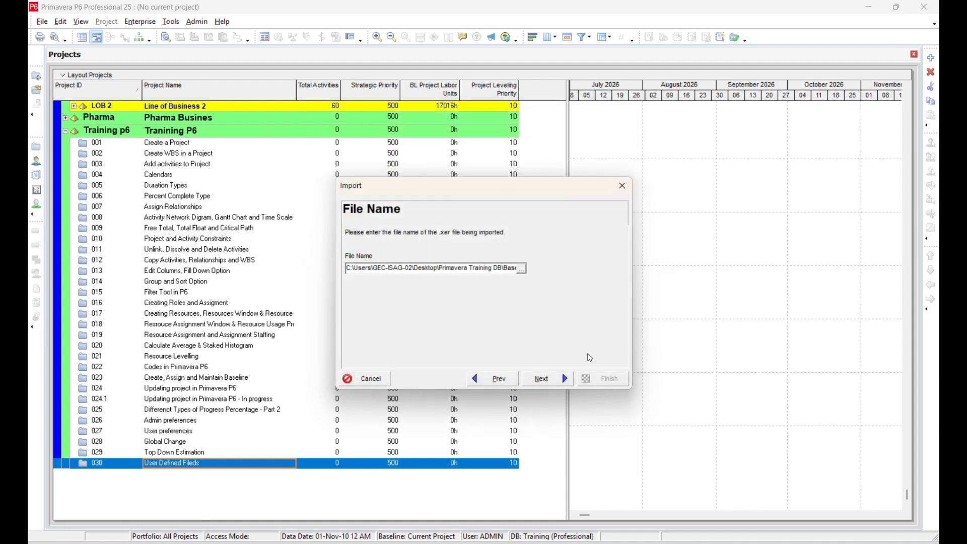
click(543, 378)
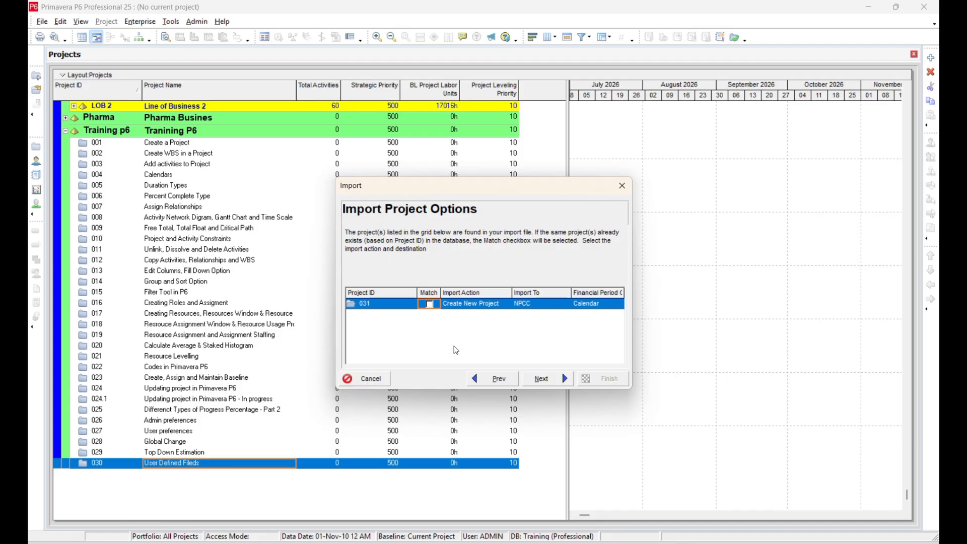
click(484, 380)
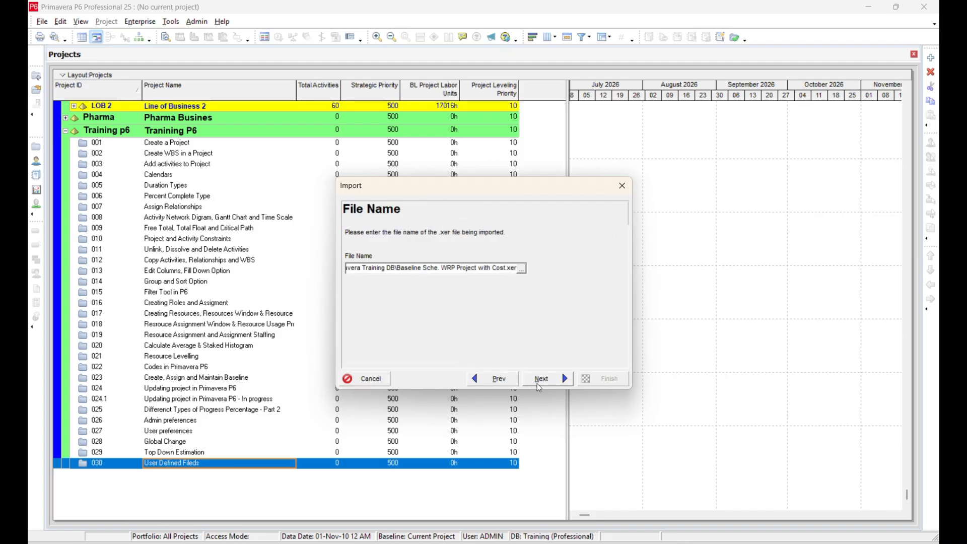
click(537, 384)
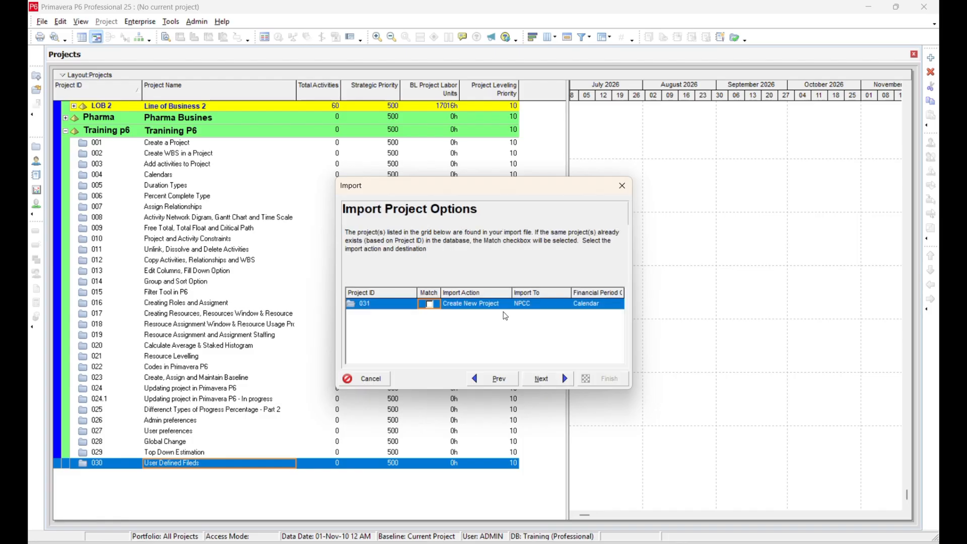
- Set the import action for project 031 to Create New Project and its destination EPS to Training p6
click(501, 304)
click(502, 304)
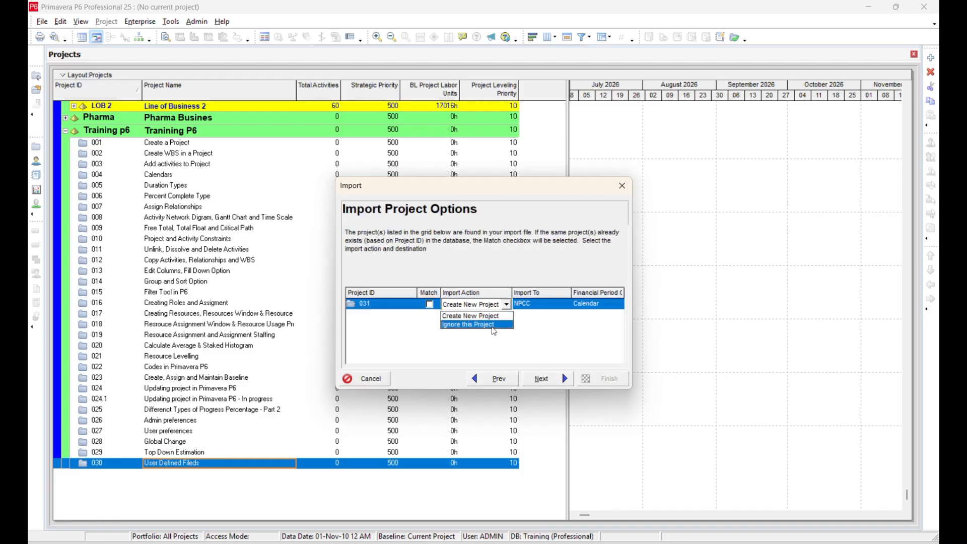
click(501, 316)
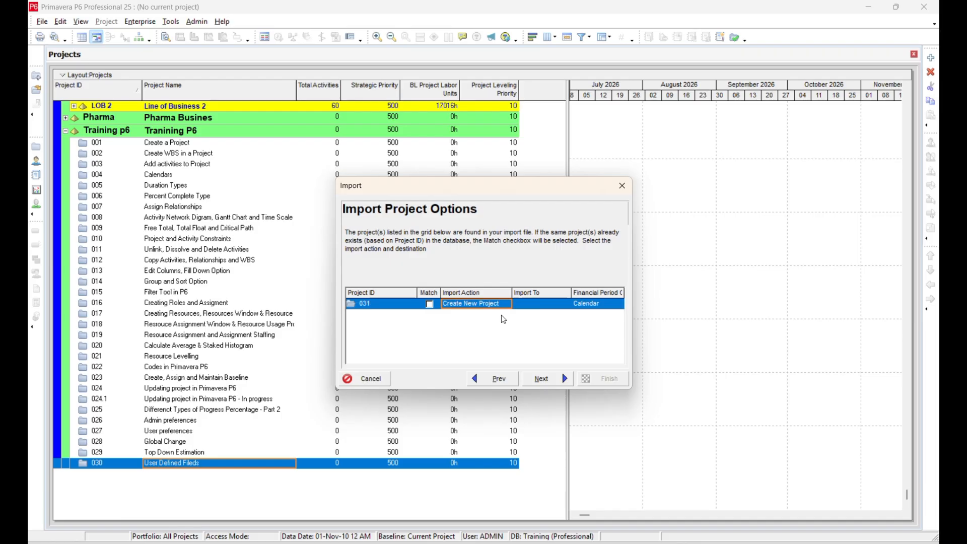
click(539, 304)
click(559, 305)
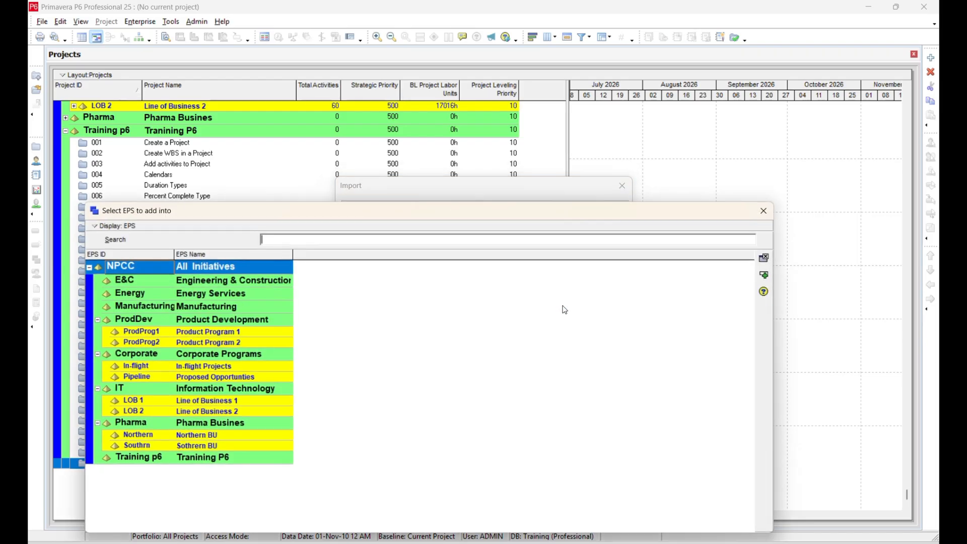
click(193, 460)
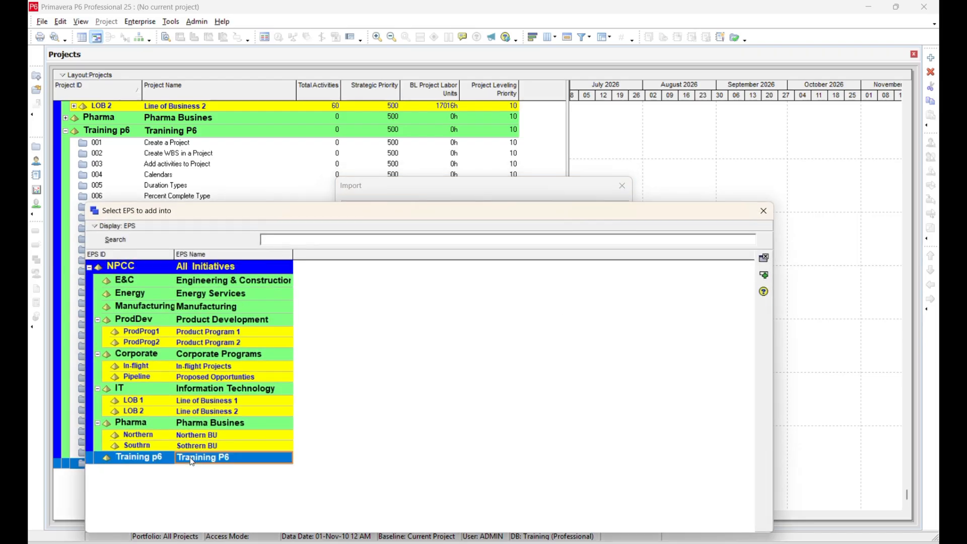
click(766, 275)
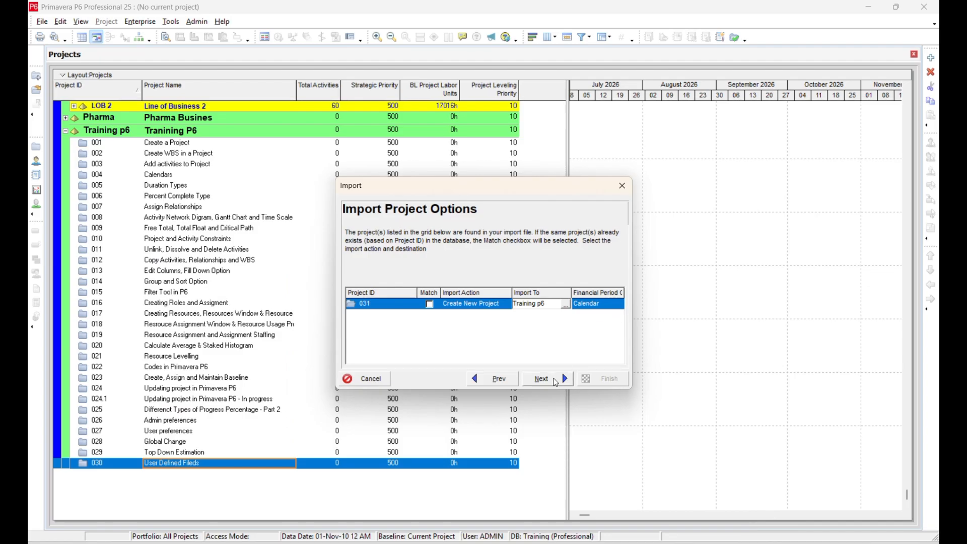
- Proceed to the update project options and examine the Default Configuration's import actions for activity, global and project data, keeping them as they are
click(556, 382)
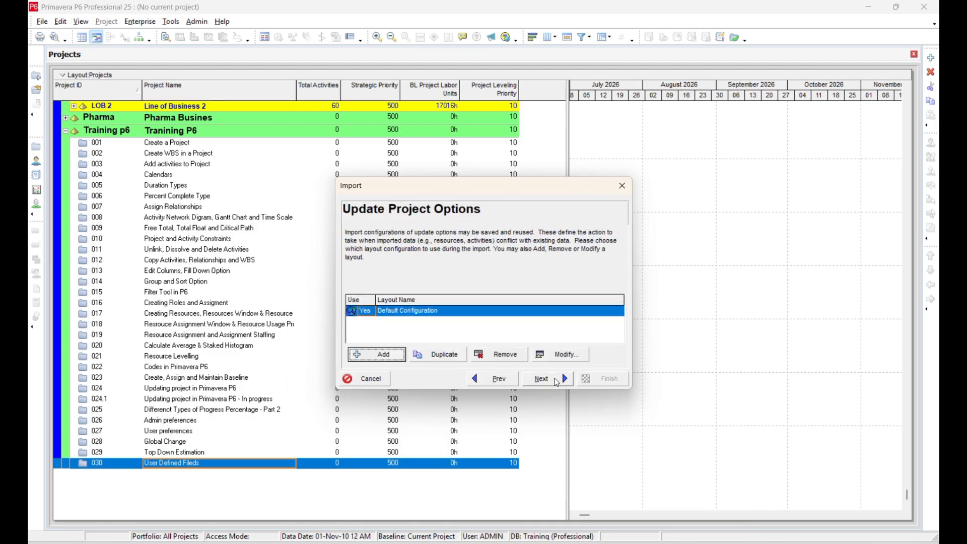
click(559, 354)
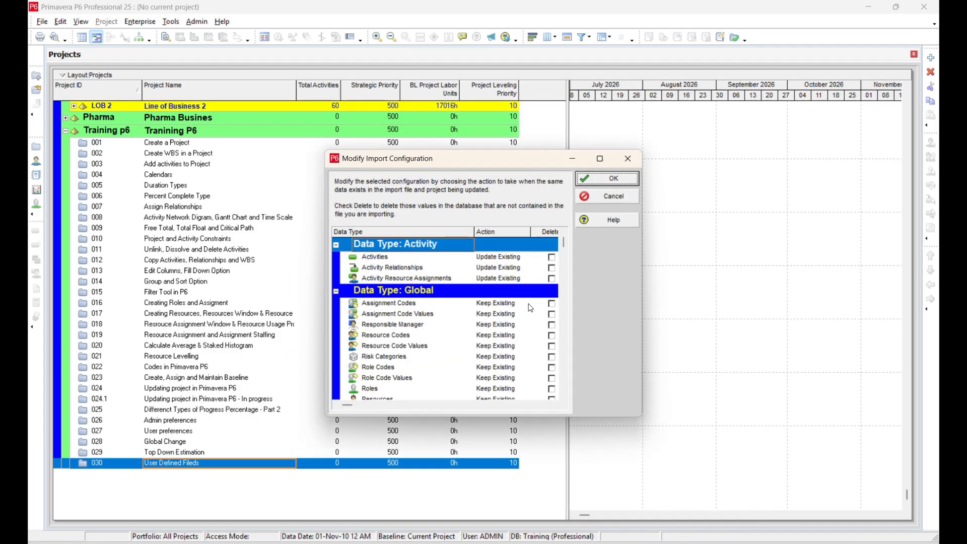
scroll(531, 307, down, 4)
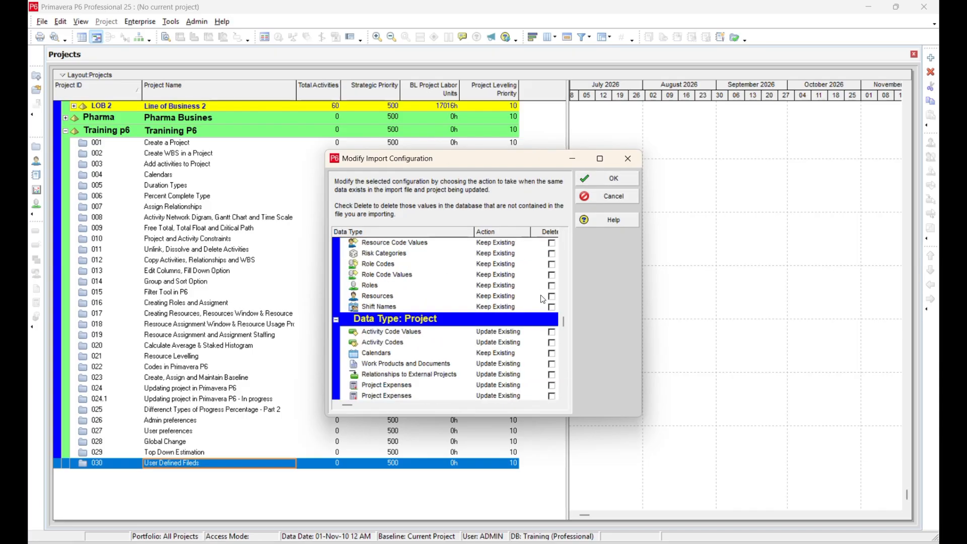
scroll(543, 299, up, 2)
scroll(542, 299, up, 2)
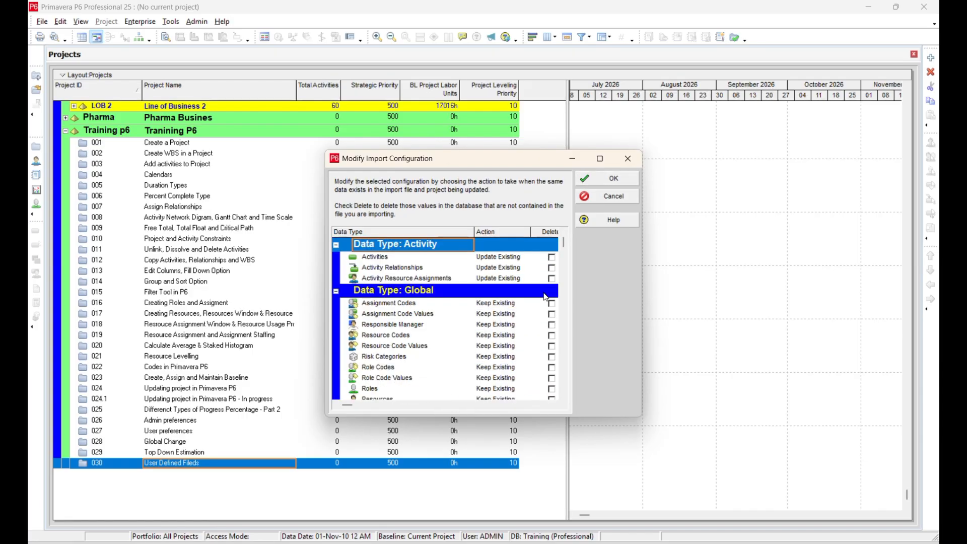
click(623, 181)
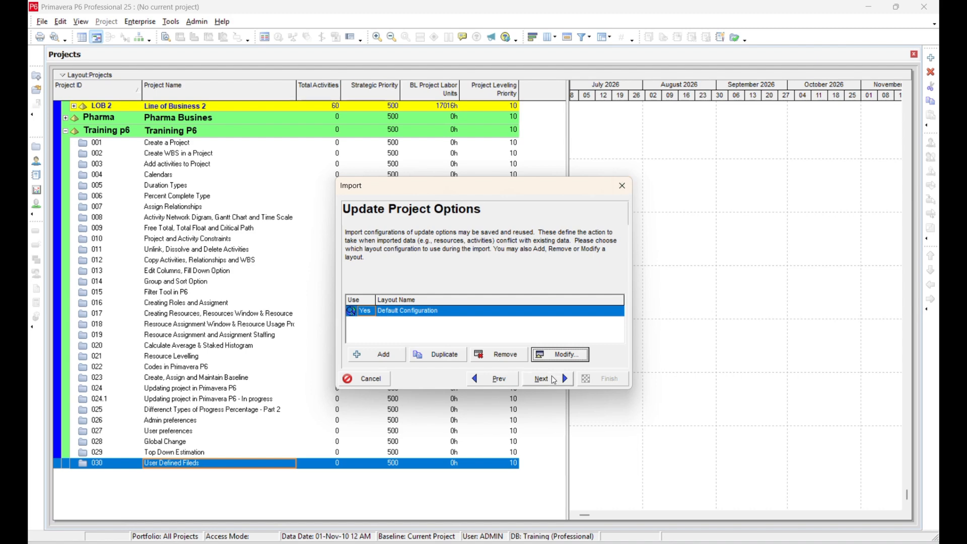
- Add a new import configuration to try out its settings, and remove it again
click(378, 355)
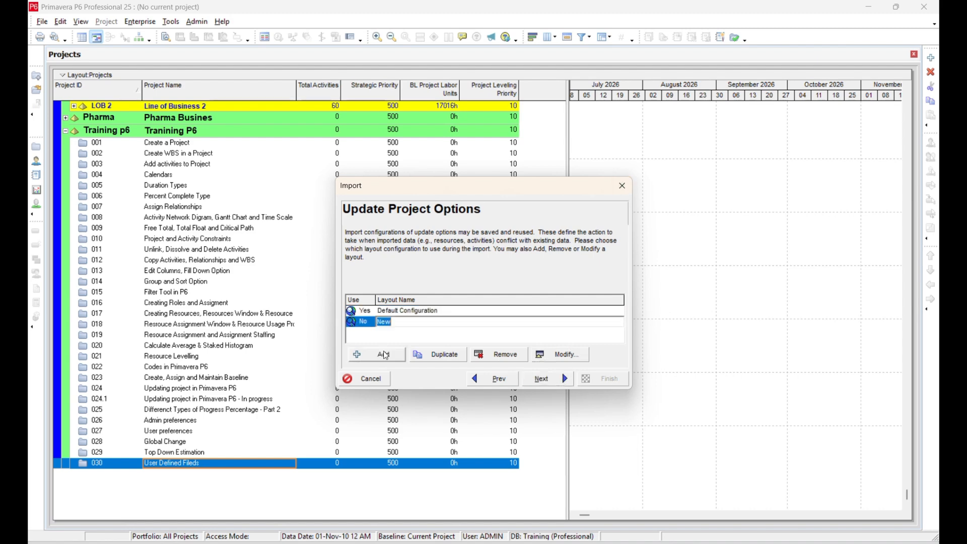
click(544, 355)
scroll(524, 311, down, 1)
click(626, 194)
click(499, 354)
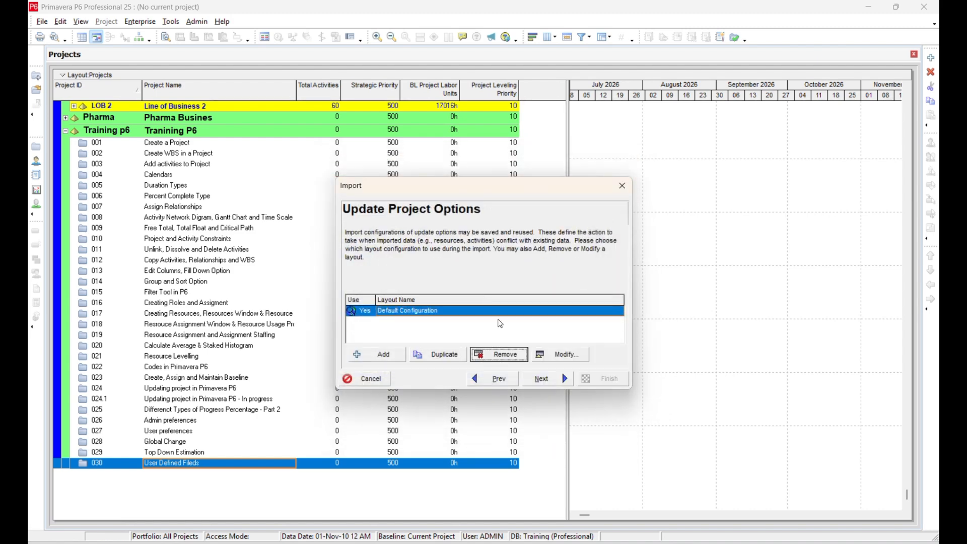
- Run the import of project 031 with the Default Configuration and close the import result
click(544, 378)
click(604, 379)
click(588, 374)
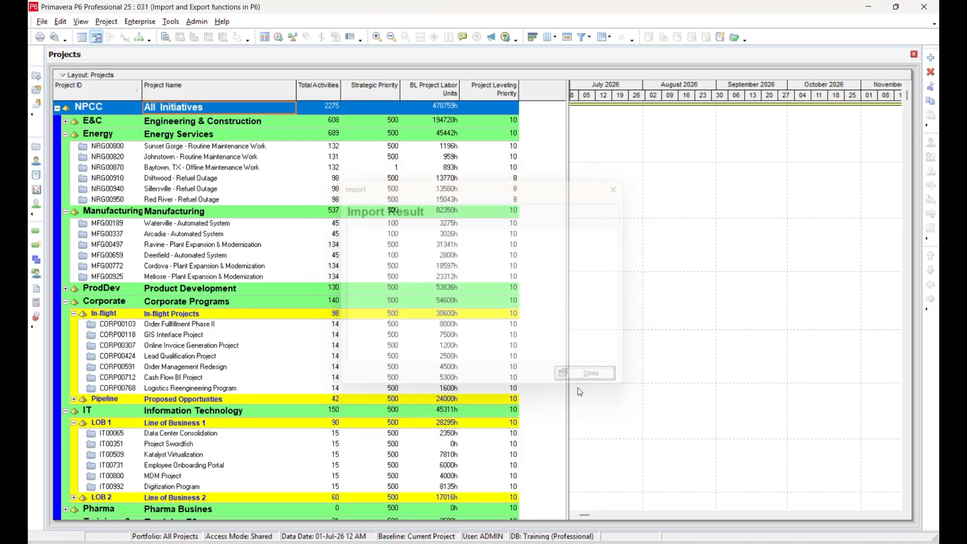
- Open the imported project 031 from the Training p6 group and look through its activities
scroll(454, 395, down, 10)
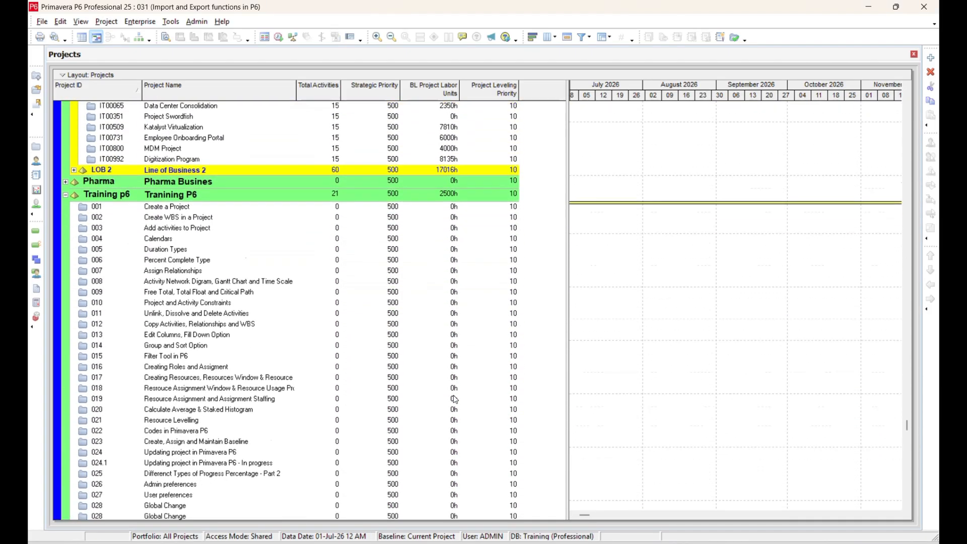
scroll(455, 399, down, 1)
scroll(216, 504, down, 1)
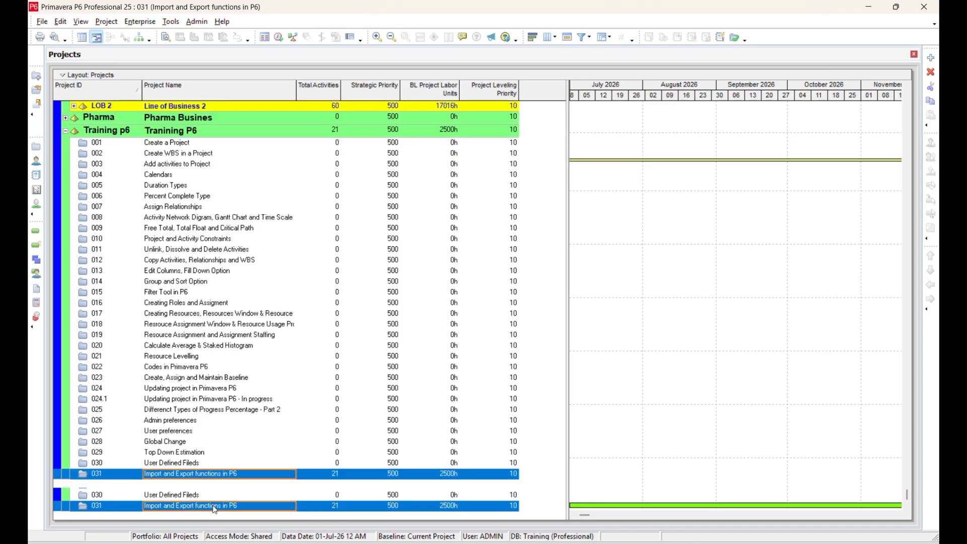
right_click(216, 507)
click(286, 219)
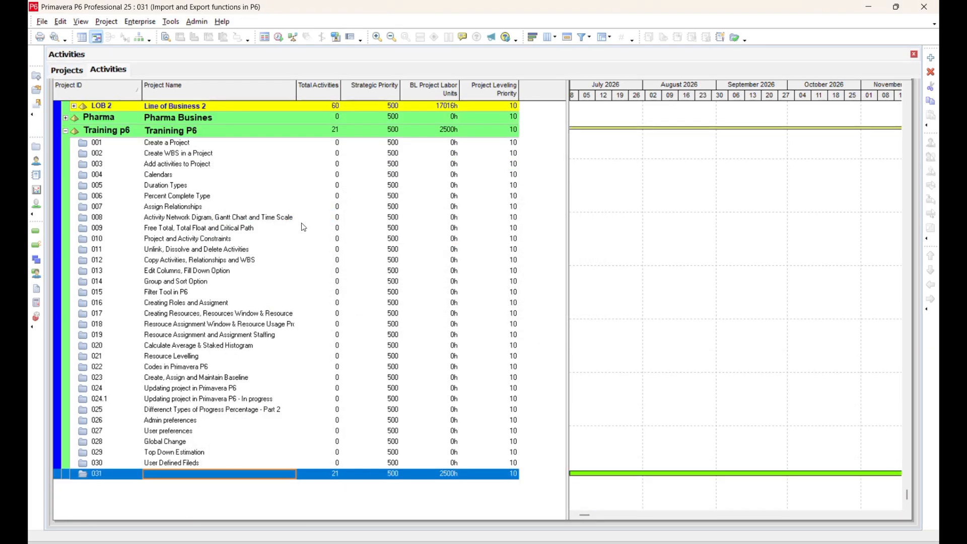
scroll(441, 276, down, 2)
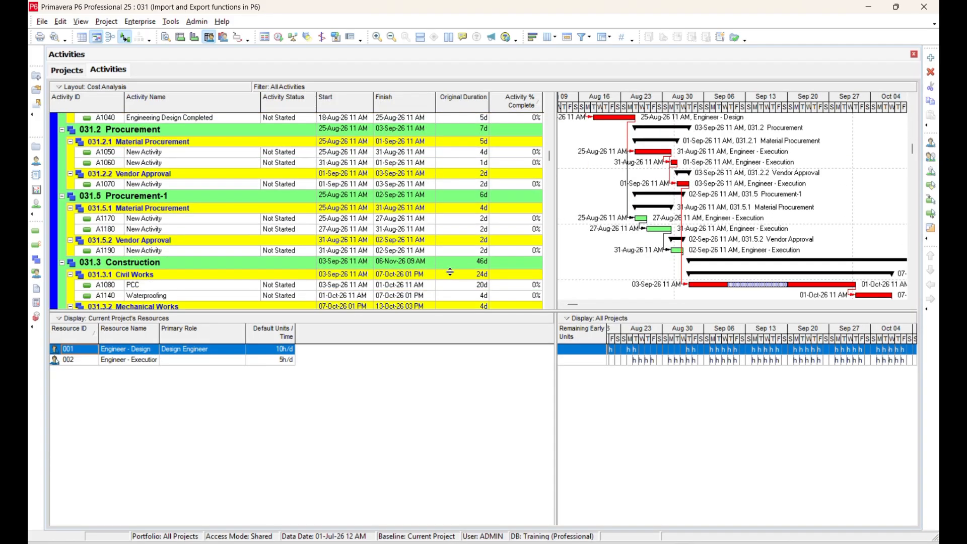
scroll(450, 273, down, 2)
scroll(446, 272, up, 4)
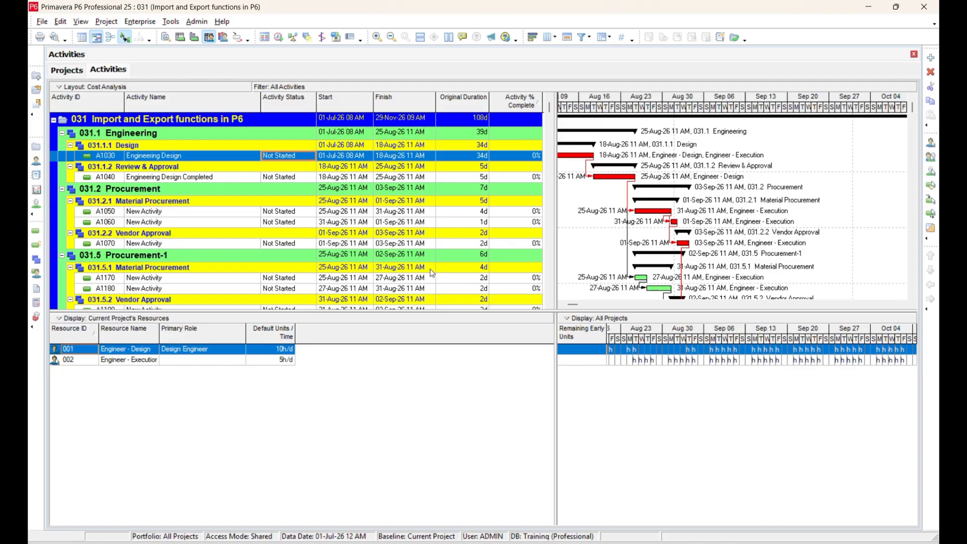
- Start another import in Primavera PM (XER) format with Project as the type of data
click(42, 22)
click(65, 69)
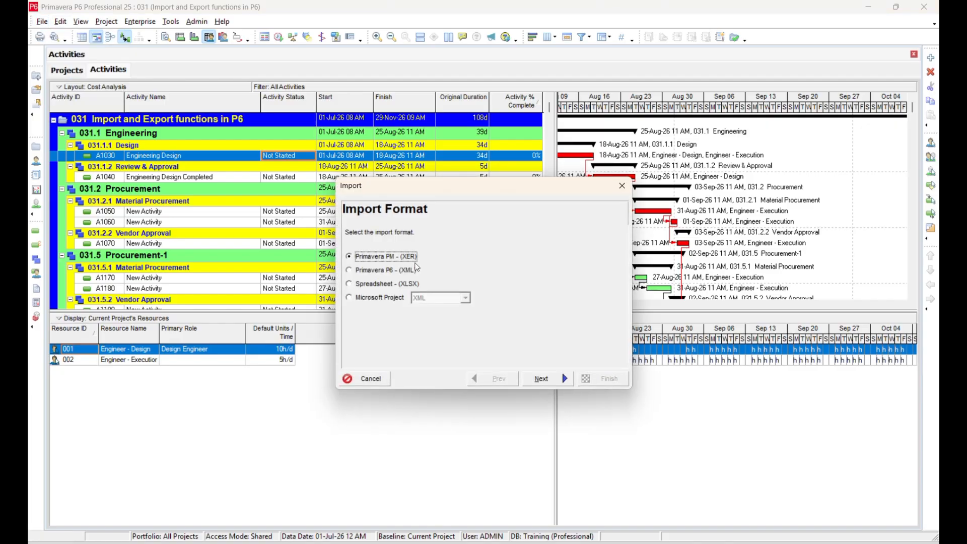
click(537, 379)
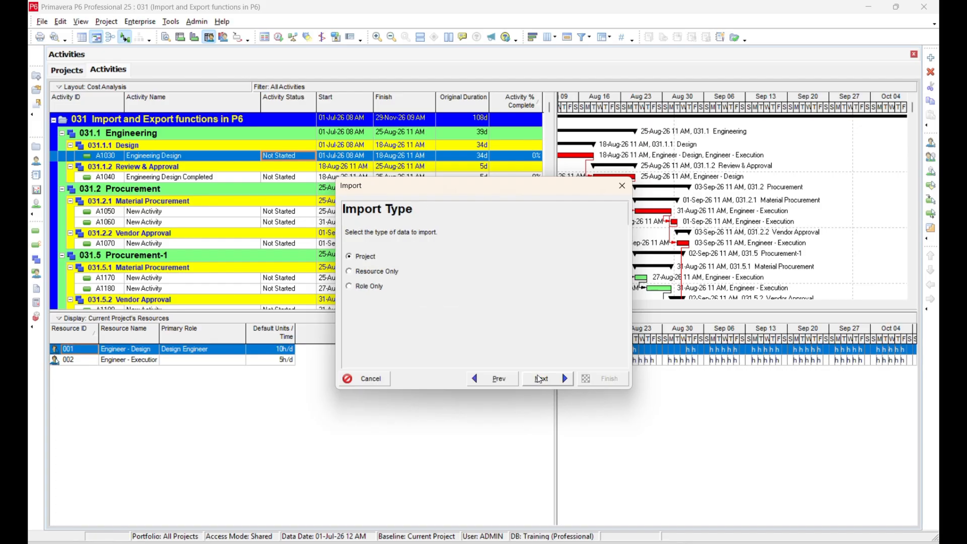
click(536, 375)
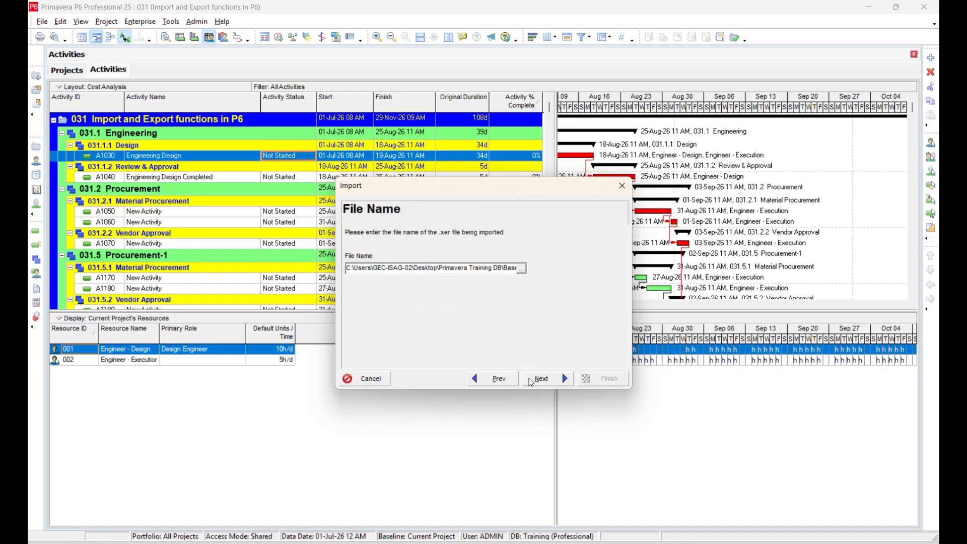
- Choose "Baseline Sche. WRP Project with Cost" from the Primavera Training DB folder as the XER file for this import
click(522, 270)
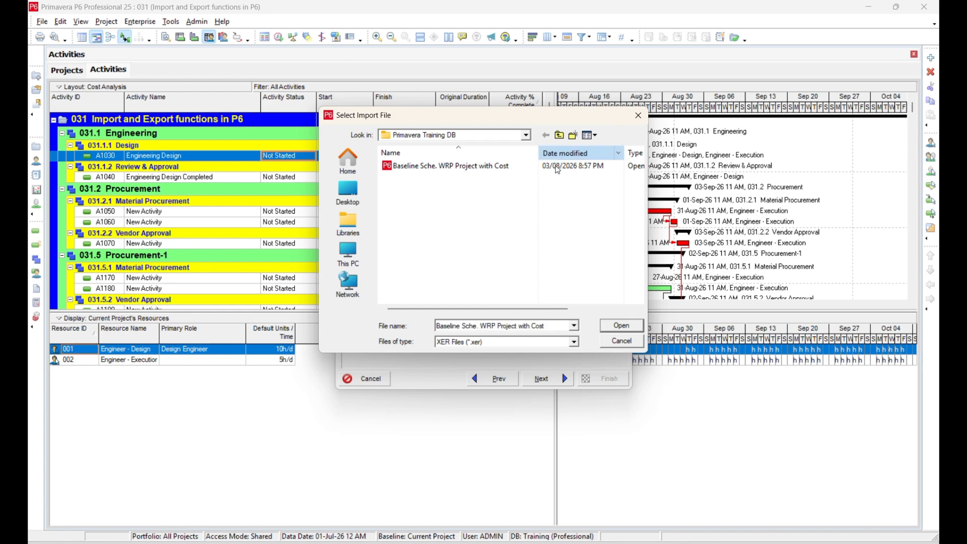
click(524, 165)
click(622, 326)
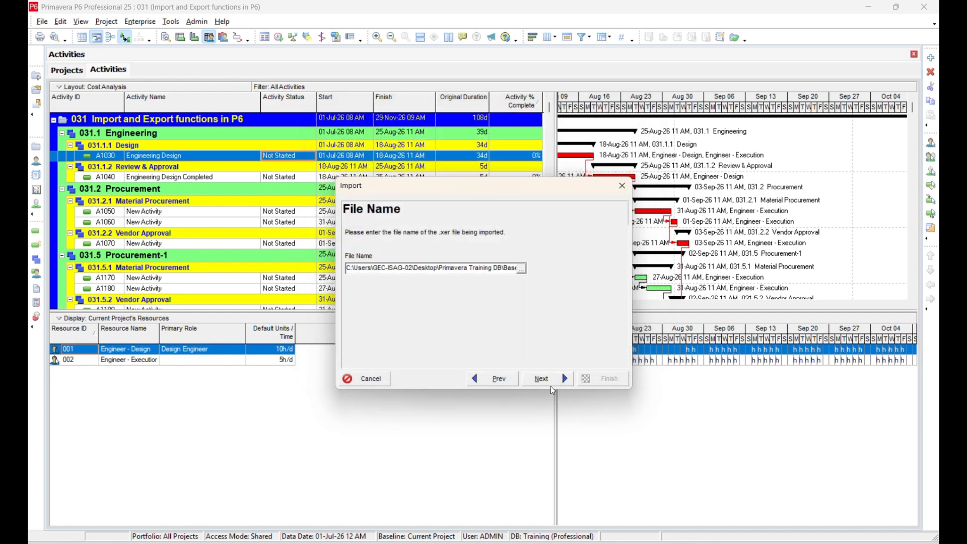
click(551, 384)
- Set the import action to Update Existing Project with project 031 as the destination, and proceed to the update options
click(499, 304)
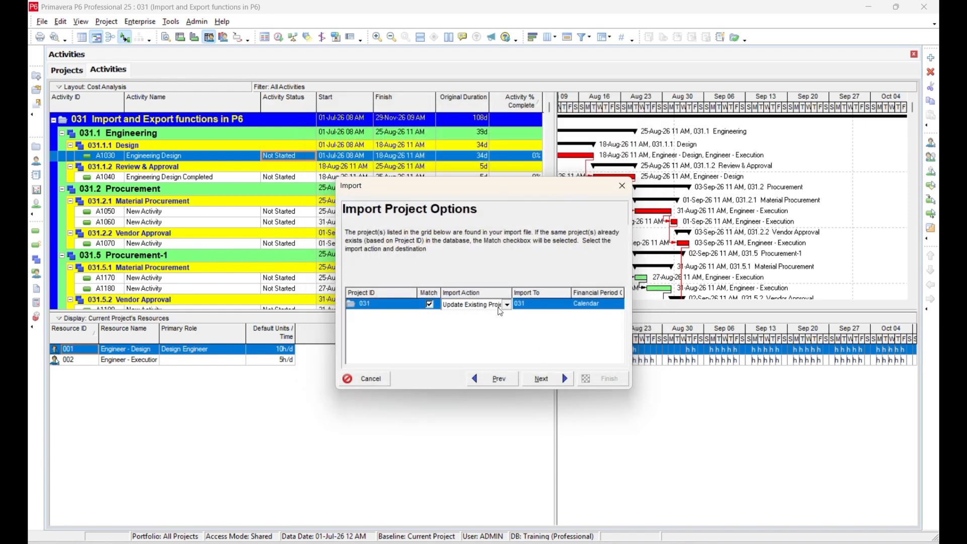
click(506, 305)
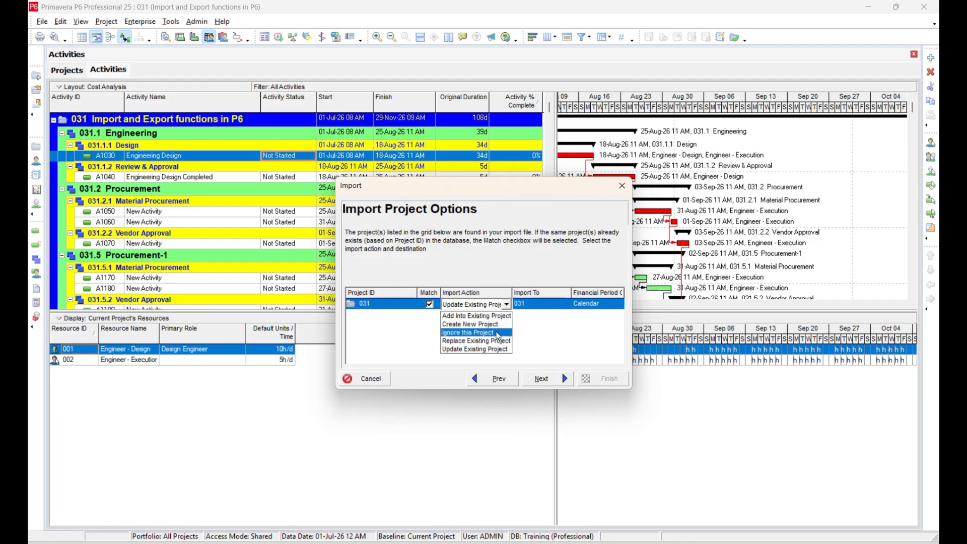
click(501, 349)
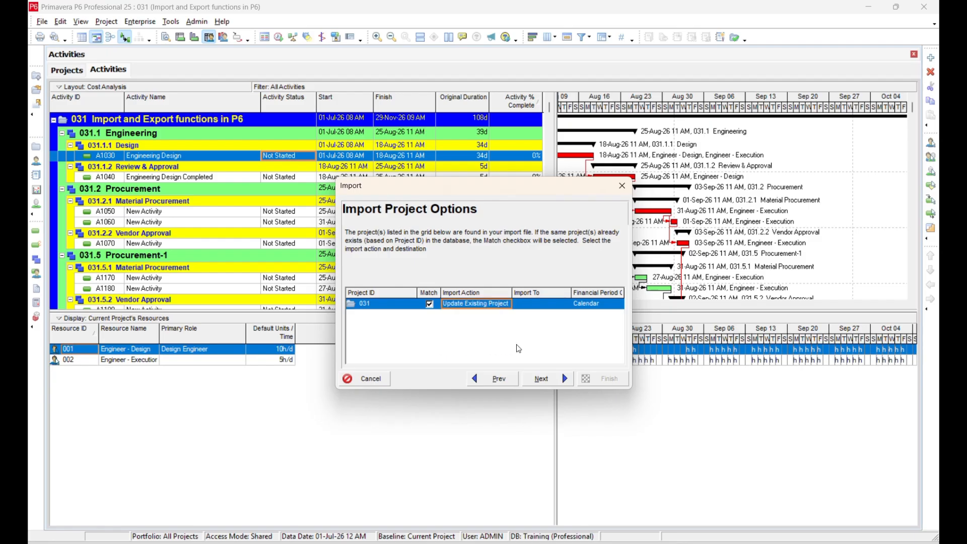
click(559, 306)
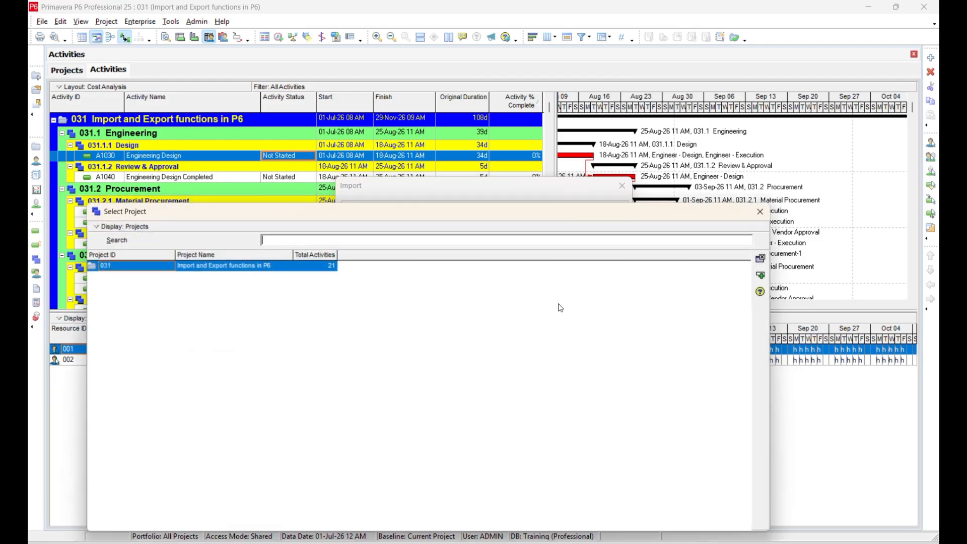
click(760, 276)
click(560, 379)
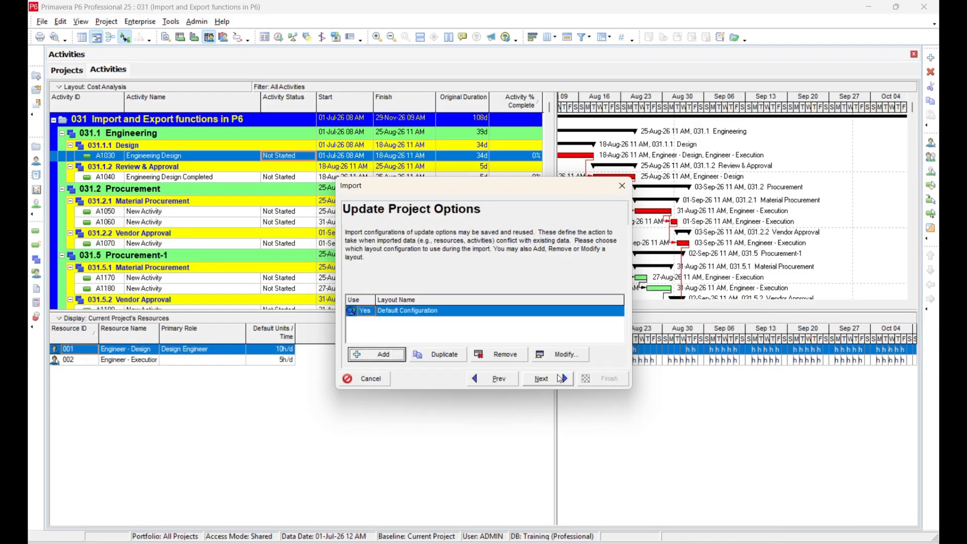
- Run the update import with the Default Configuration and look through the activities of project 031
click(560, 379)
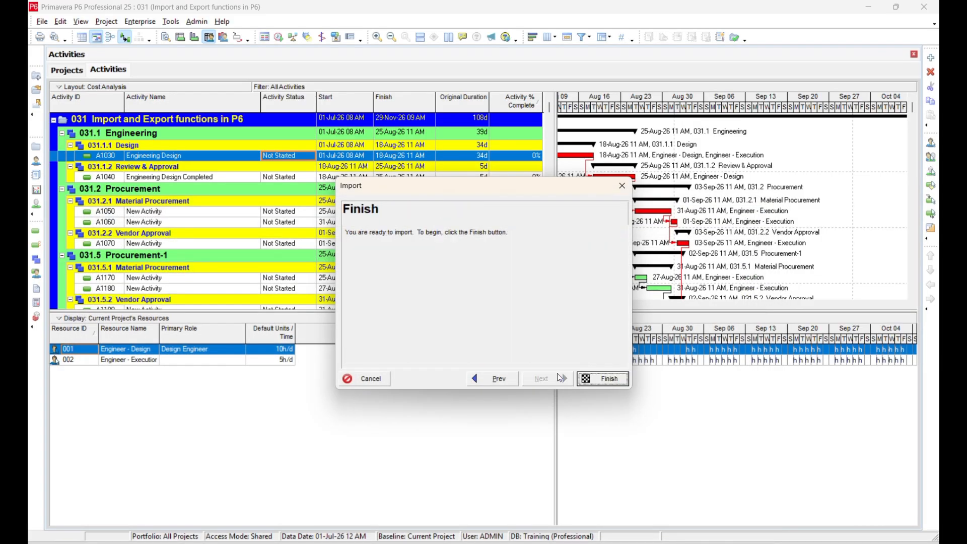
click(603, 379)
scroll(516, 222, down, 4)
scroll(516, 223, down, 2)
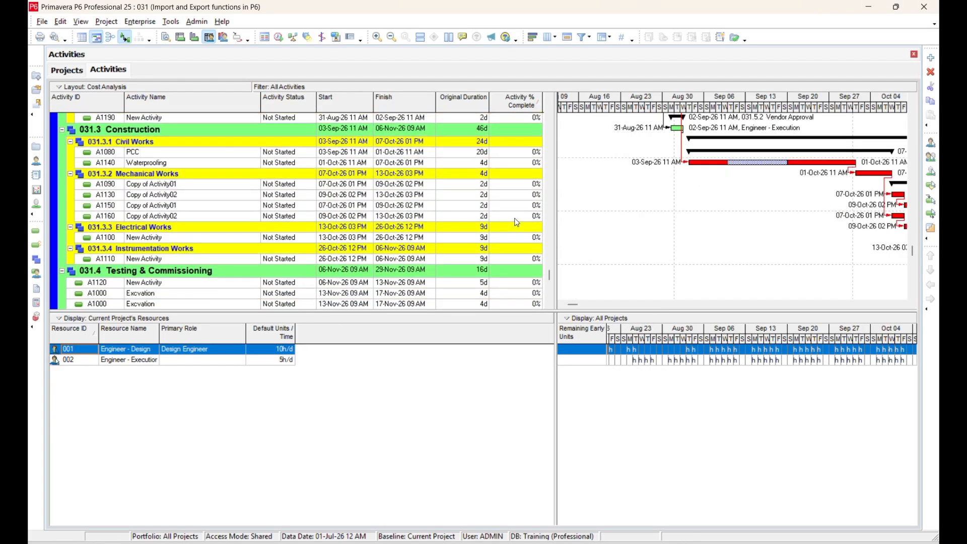
scroll(520, 224, up, 6)
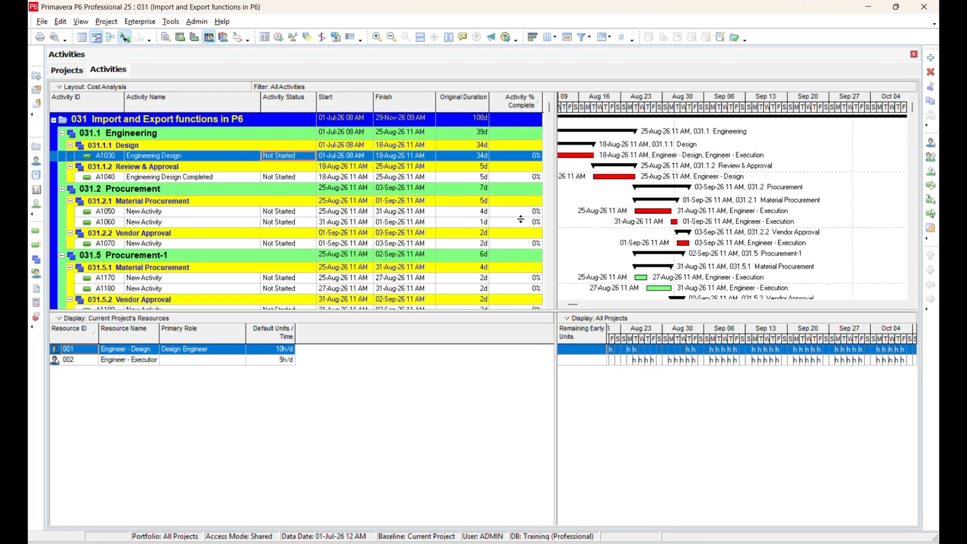
click(40, 21)
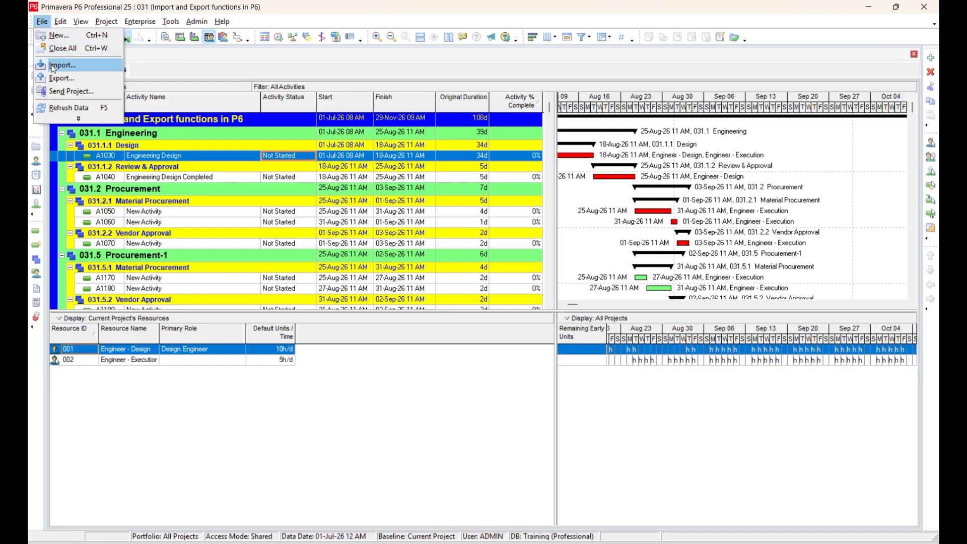
click(58, 78)
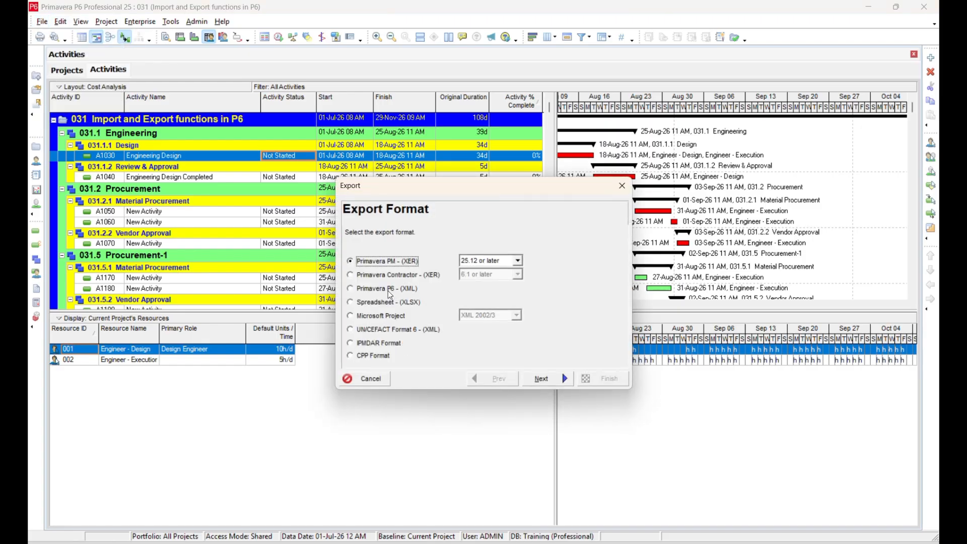
click(389, 291)
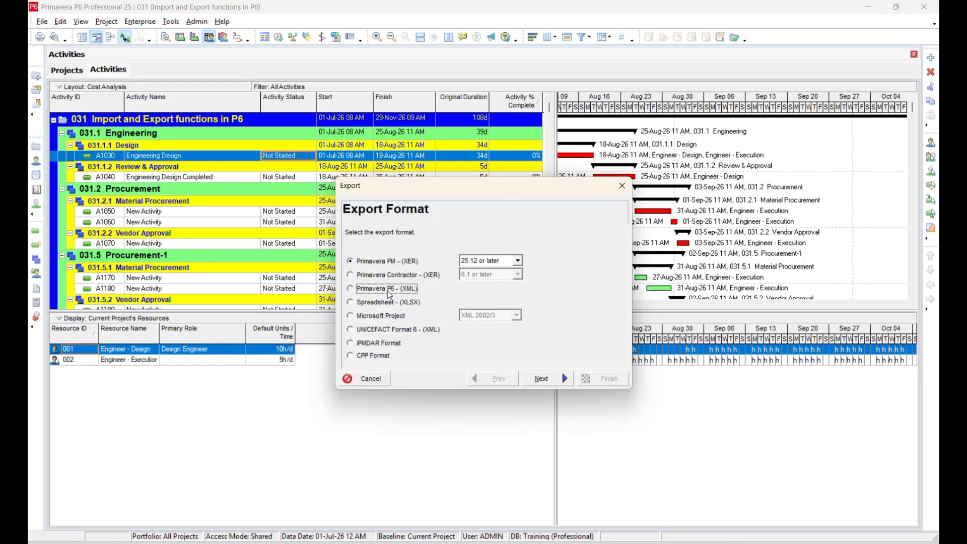
click(533, 379)
click(615, 279)
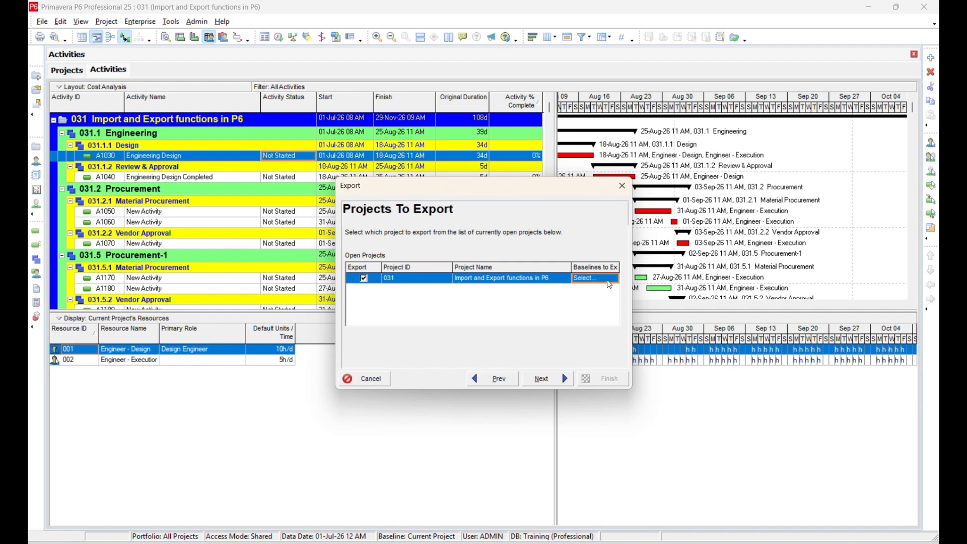
click(623, 186)
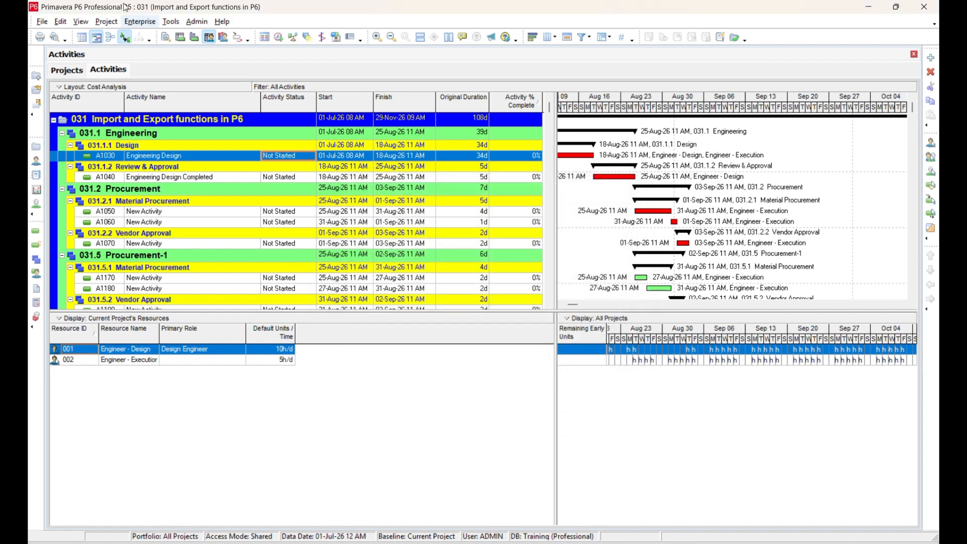
- Add a baseline for project 031, Import and Export functions in P6, through Maintain Baselines
click(107, 22)
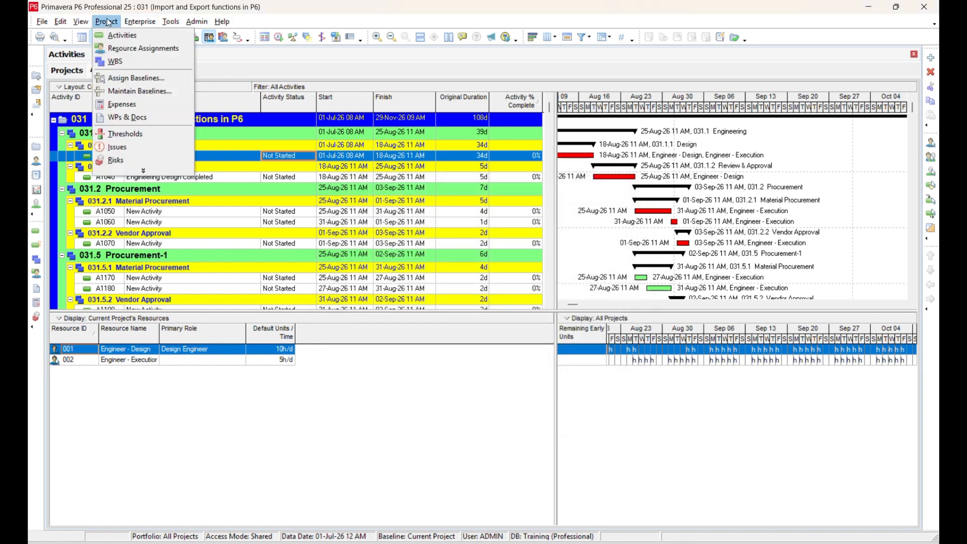
click(135, 80)
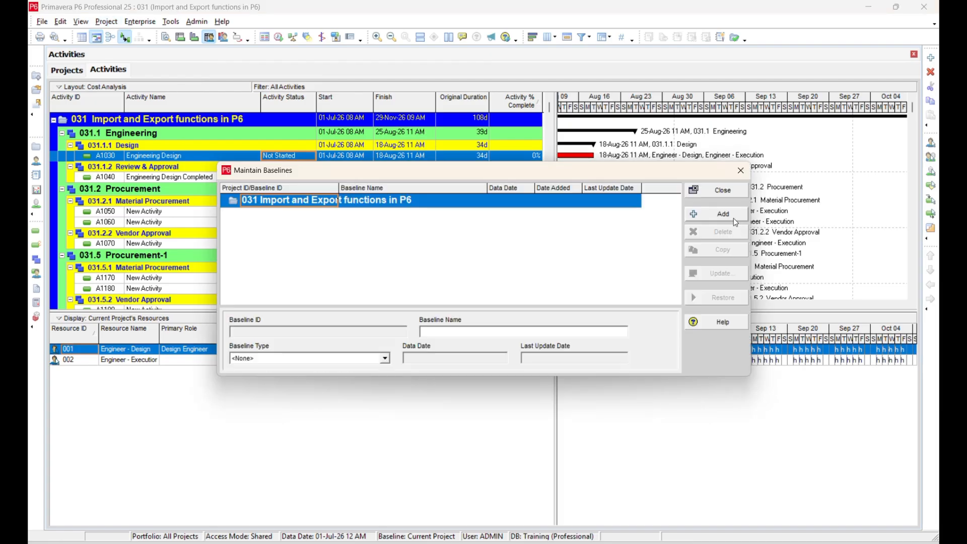
click(735, 222)
click(625, 252)
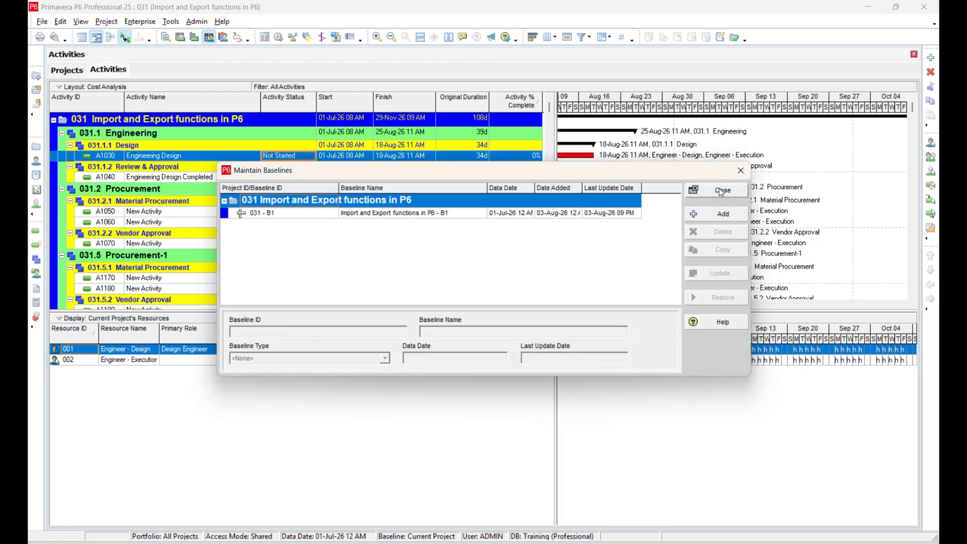
click(722, 191)
- Assign the baseline "Import and Export functions in P6 - B1" as the project baseline of project 031
click(107, 22)
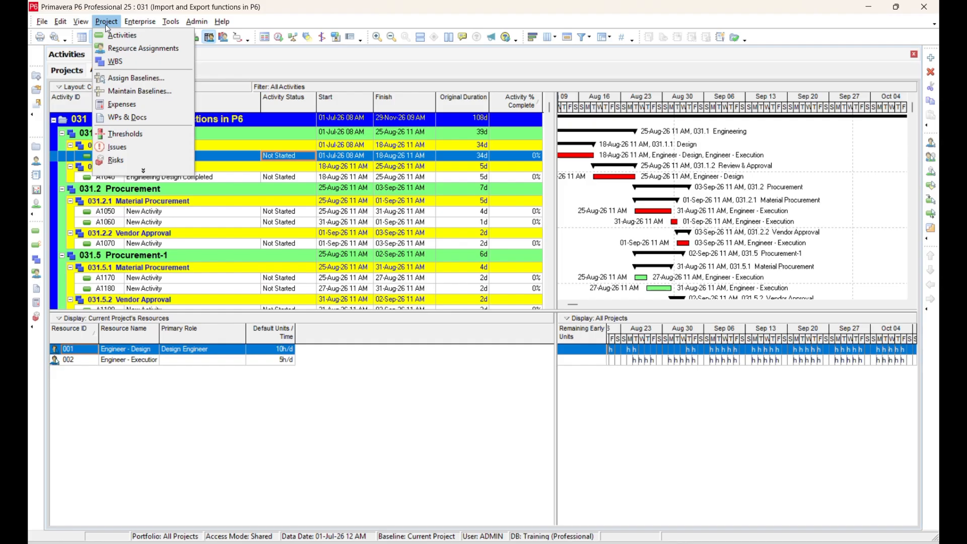
click(122, 76)
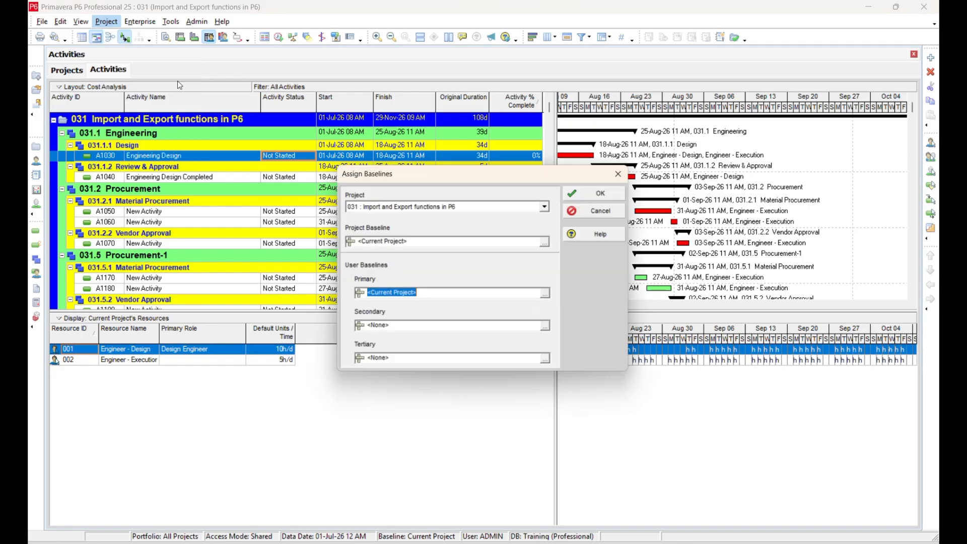
click(547, 242)
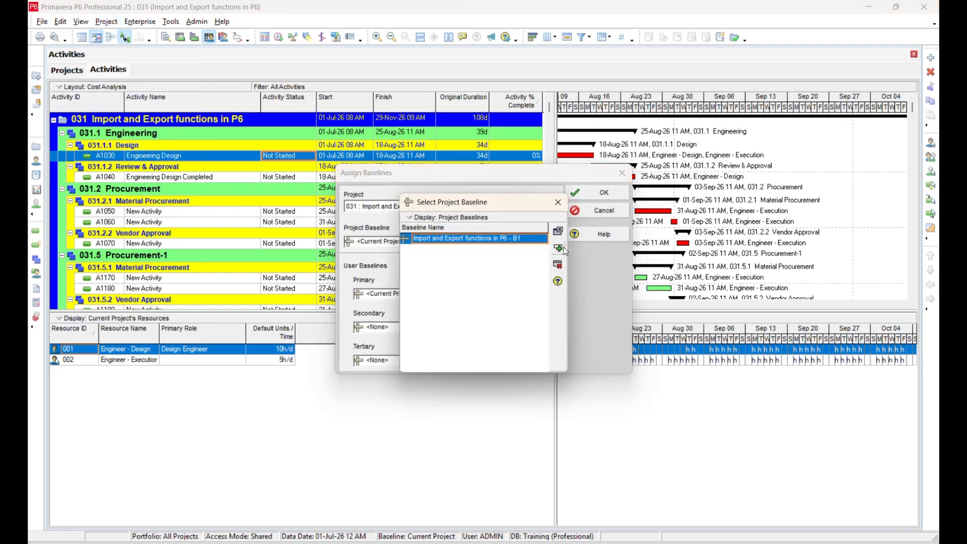
click(565, 250)
click(600, 193)
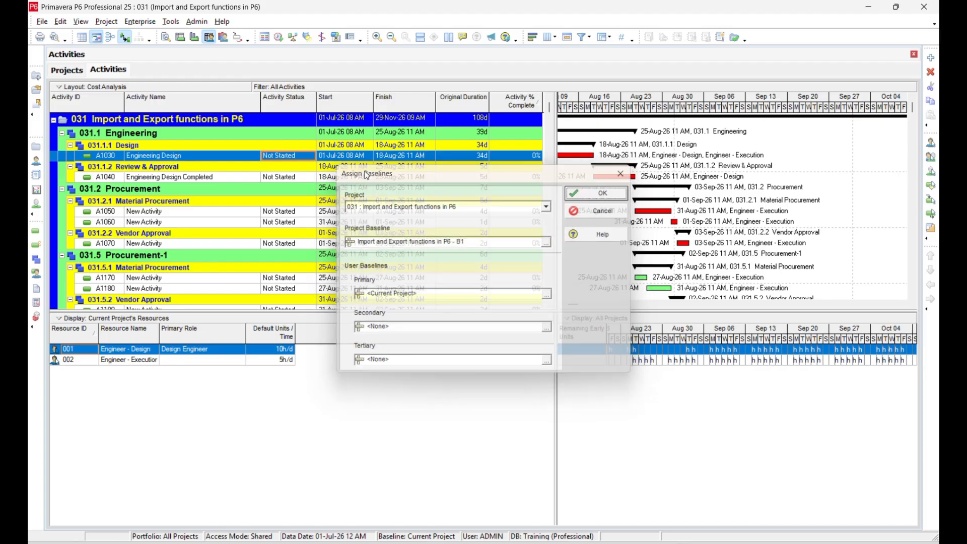
- Start an export of the open project in the Primavera P6 - (XML) format
click(41, 21)
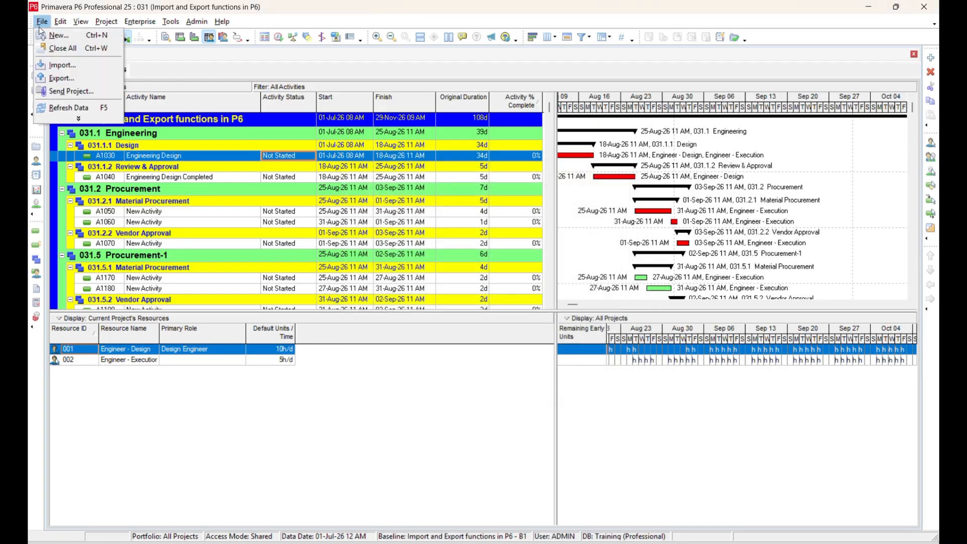
click(63, 76)
click(420, 274)
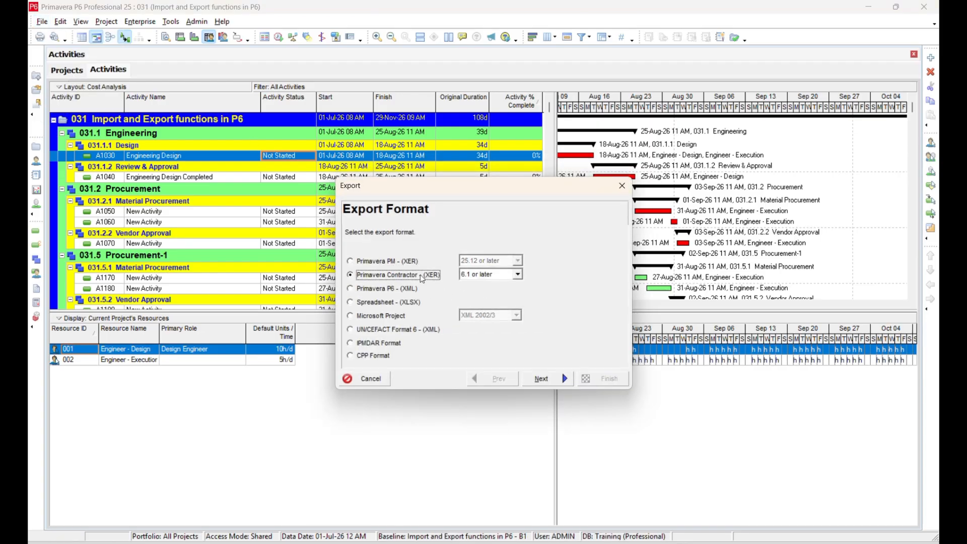
click(411, 290)
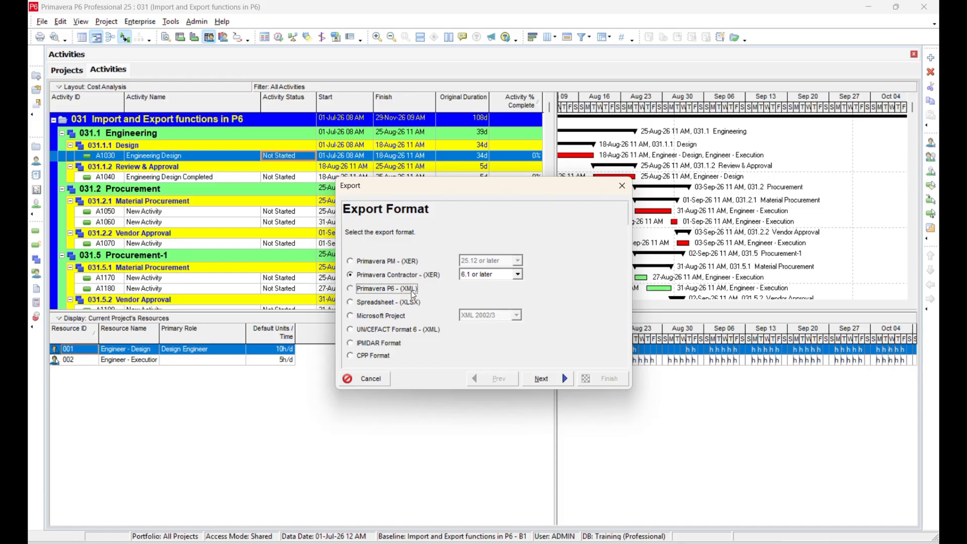
click(537, 377)
- Include the baseline of project 031 in the export and proceed to the file name settings
click(591, 279)
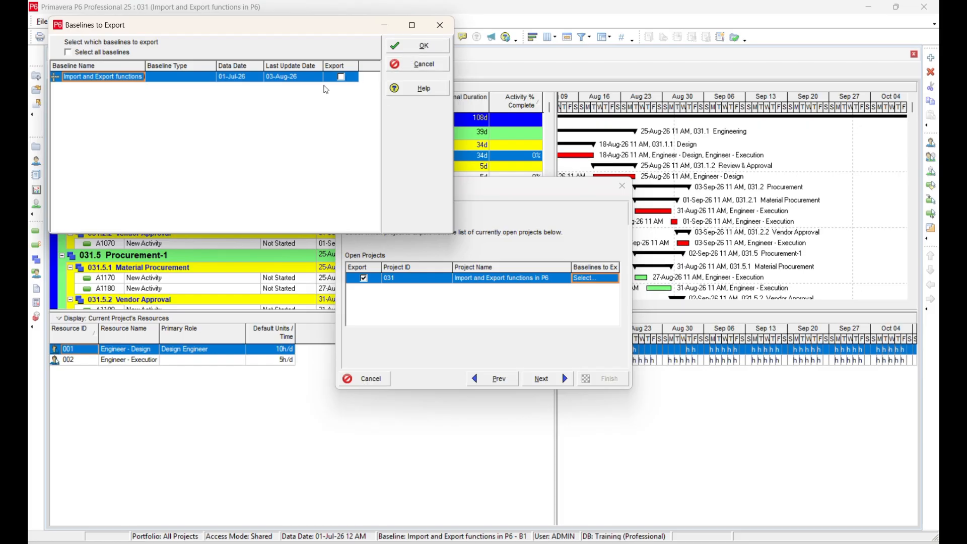
click(342, 78)
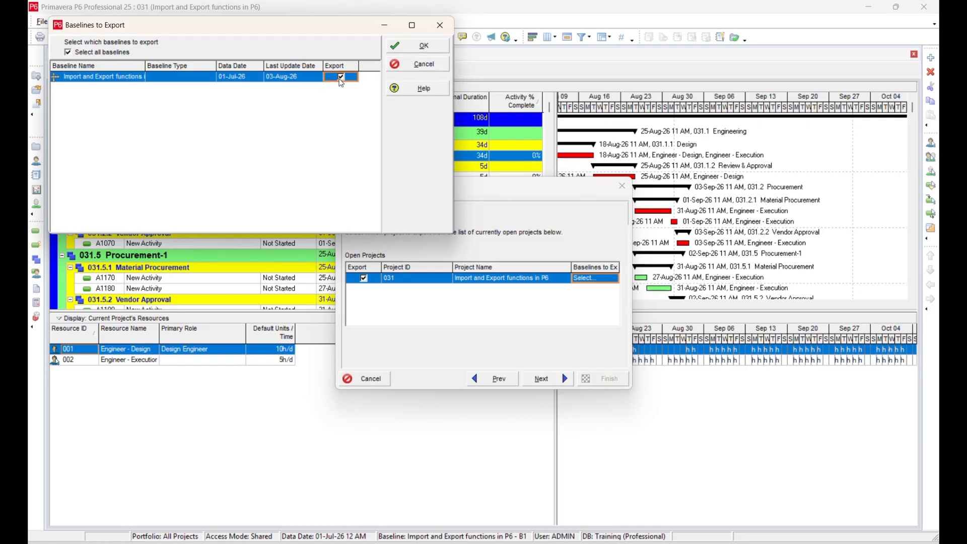
click(419, 51)
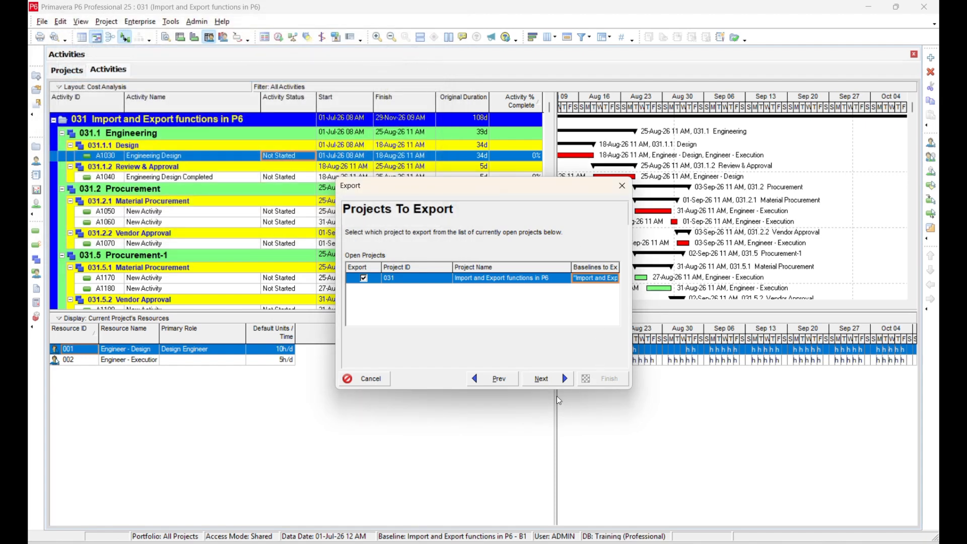
click(527, 385)
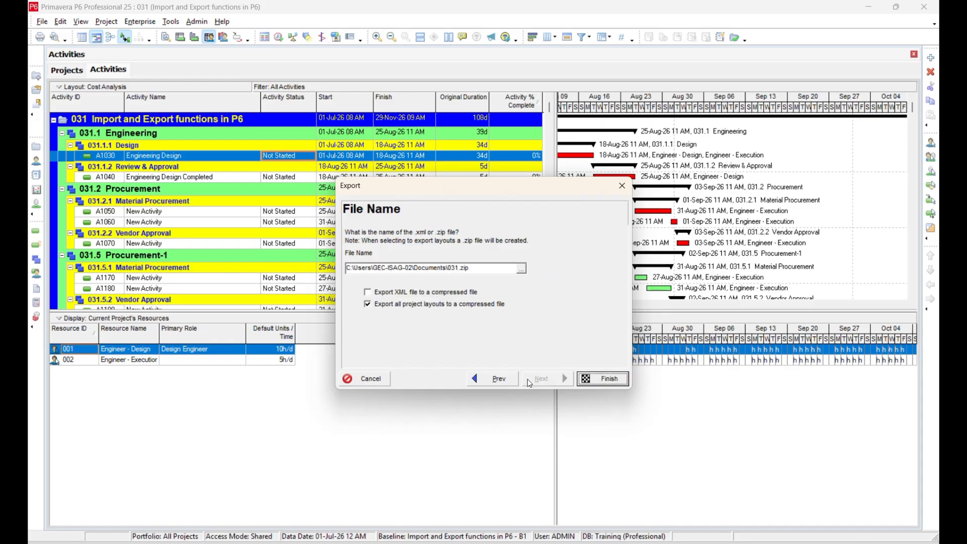
- Export the XML as compressed file 031 in the Primavera Training DB folder, with all project layouts included
click(414, 293)
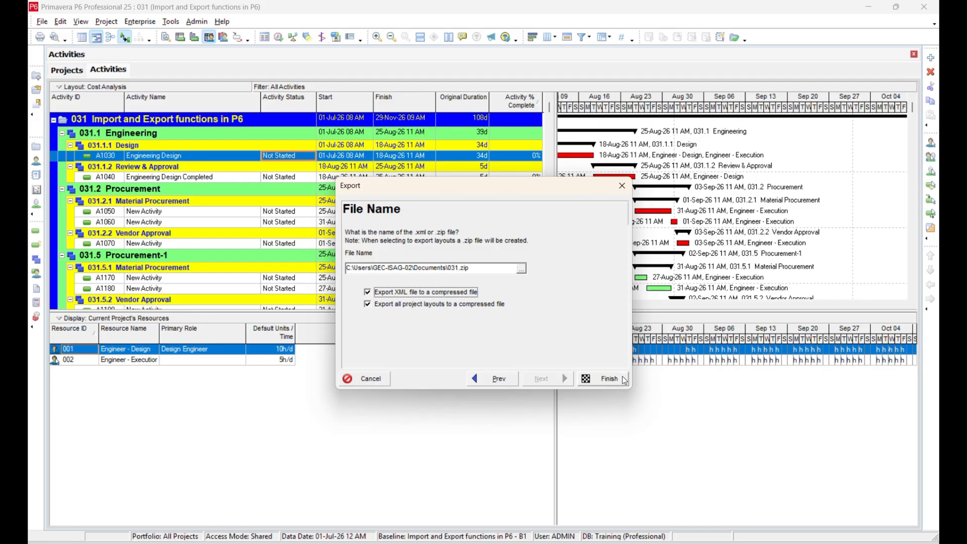
click(524, 270)
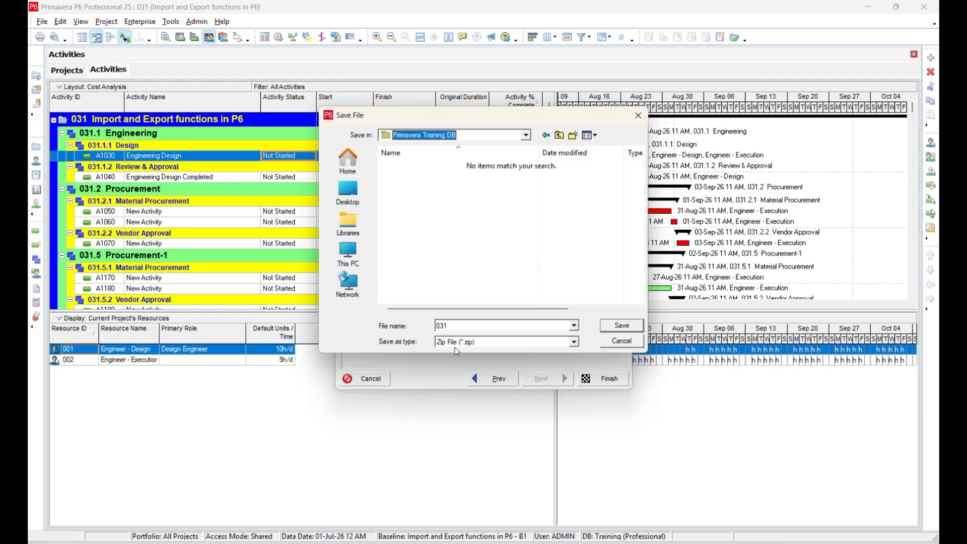
click(625, 327)
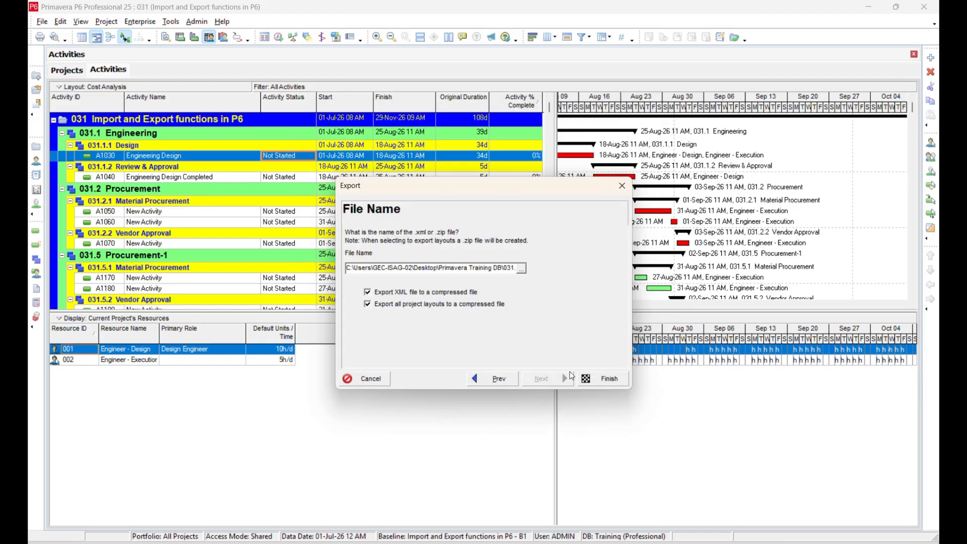
click(591, 378)
click(596, 378)
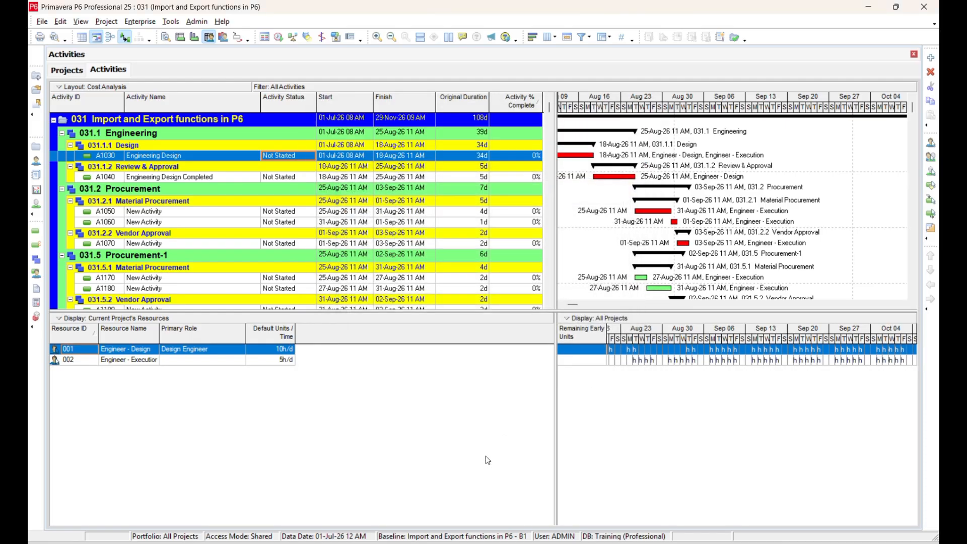
- Switch to File Explorer, check the exported 031 zip file in the Primavera Training DB folder, and close the window
click(471, 543)
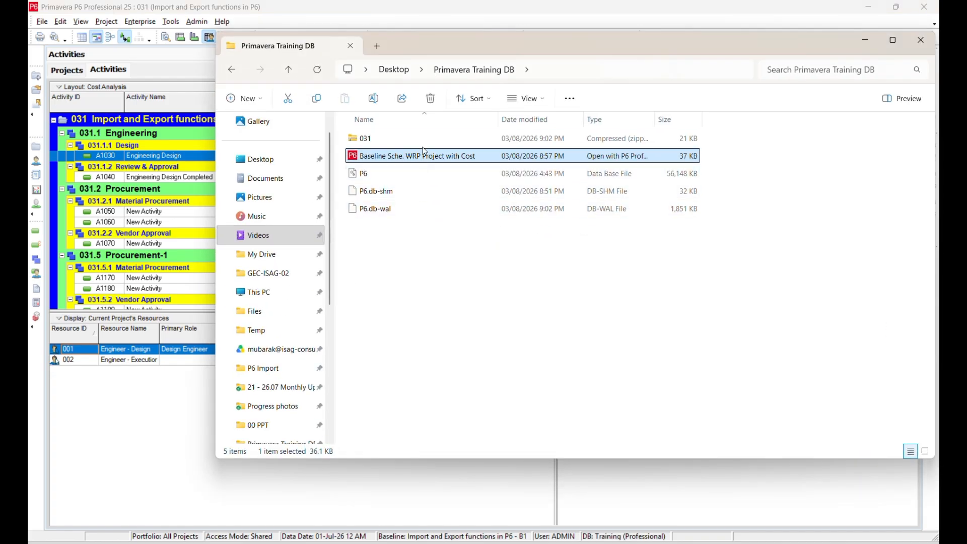
click(433, 142)
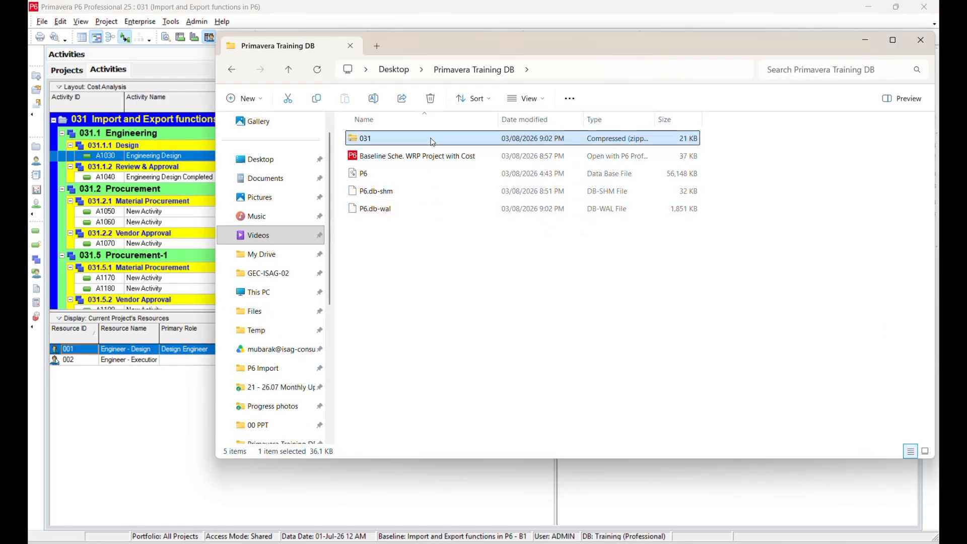
click(921, 40)
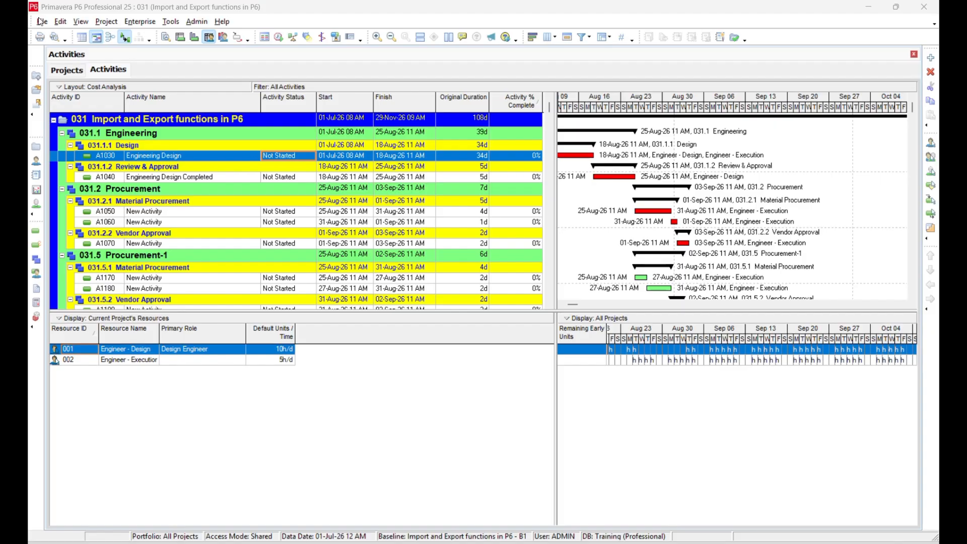
- Set up a Primavera P6 - (XML) import of the 031 zip file from the Primavera Training DB folder
click(40, 22)
click(55, 66)
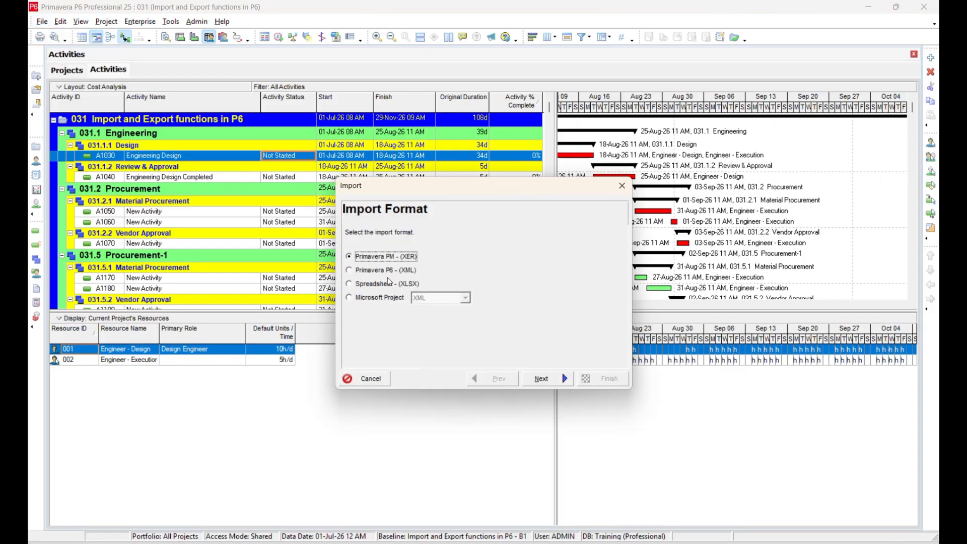
click(386, 270)
click(544, 379)
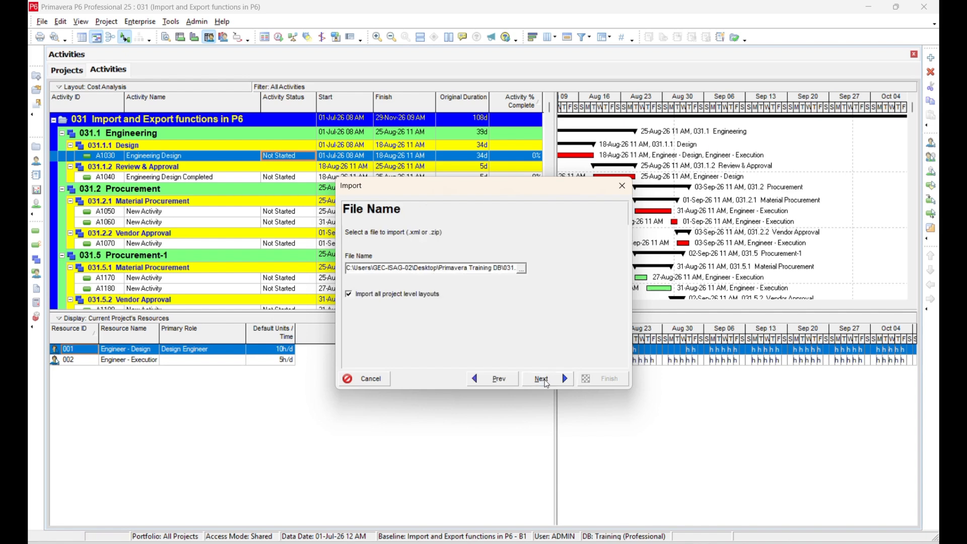
click(522, 268)
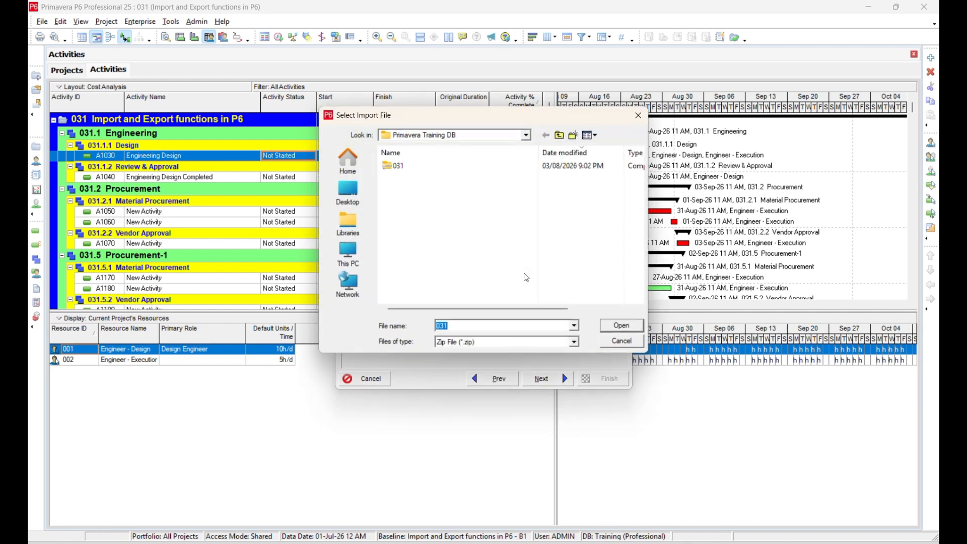
click(464, 169)
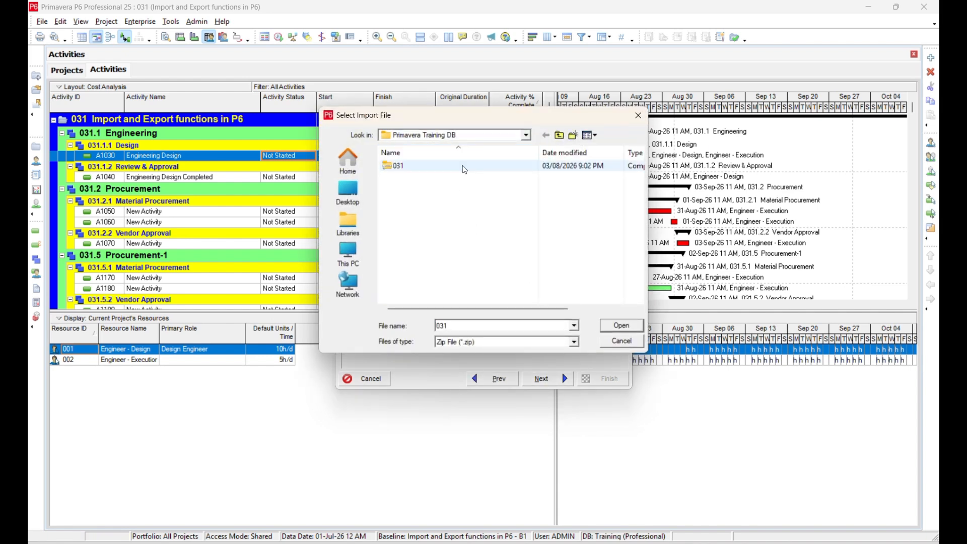
click(615, 325)
click(562, 378)
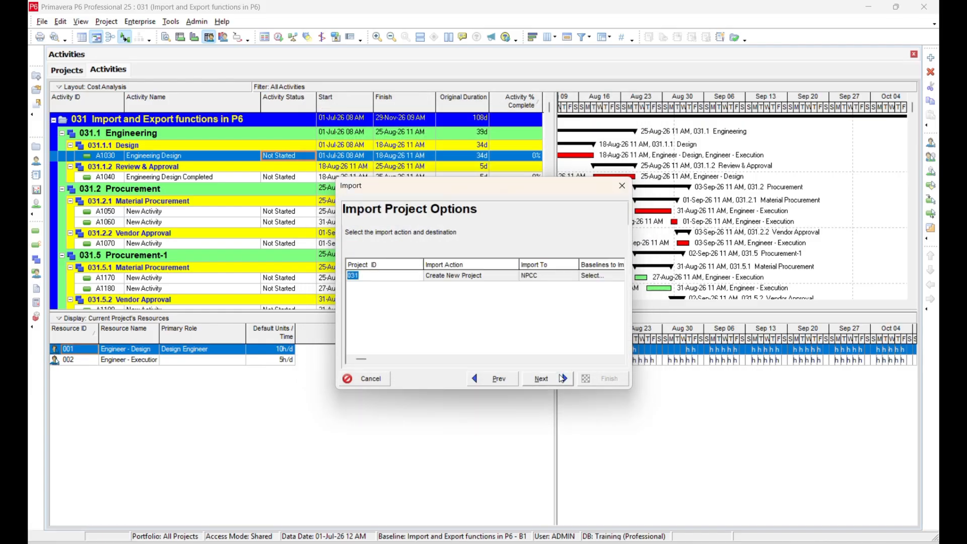
- Examine the import action and the baselines offered for project 031, and close the import without running it
click(485, 275)
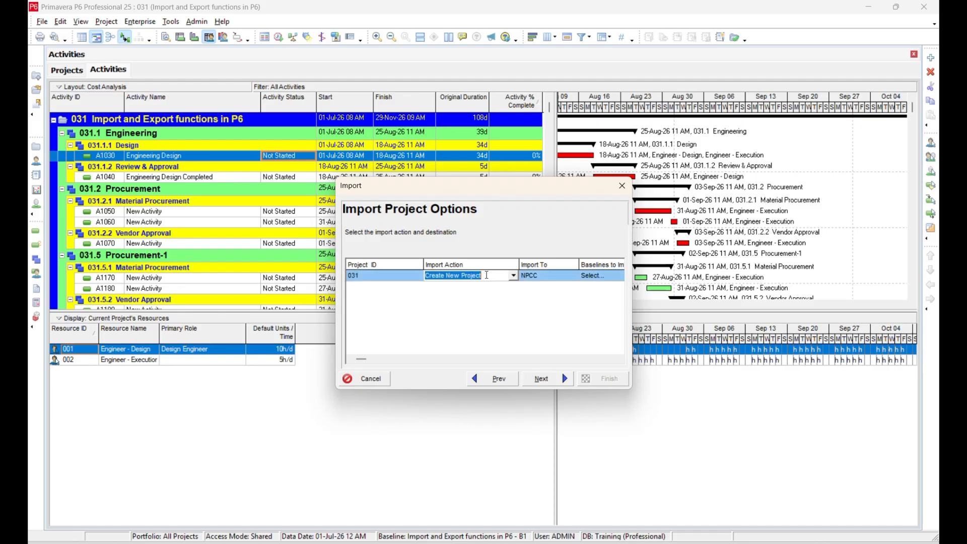
click(591, 278)
click(620, 276)
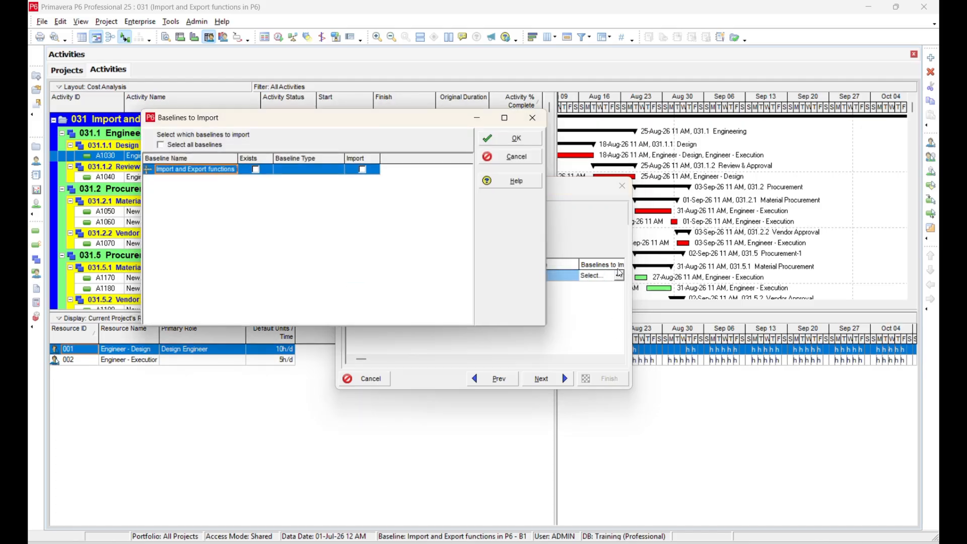
click(528, 158)
click(623, 187)
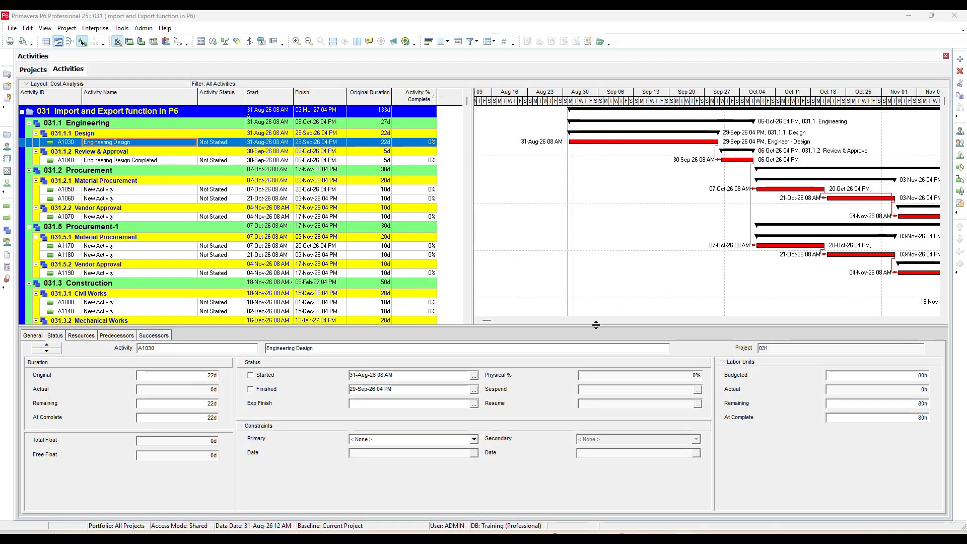
- Set up a Spreadsheet - (XLSX) export of Activities data for project 031 and proceed to the template selection
click(11, 29)
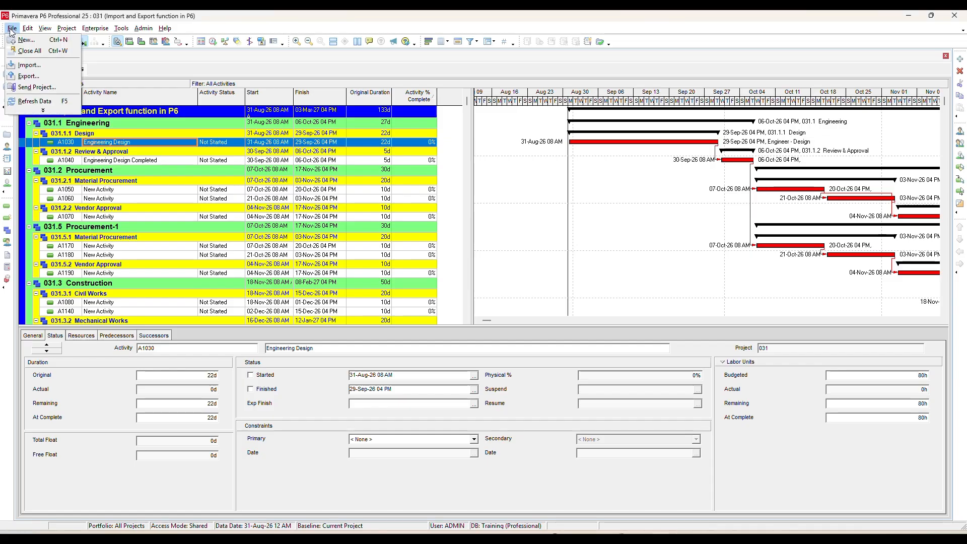
click(28, 73)
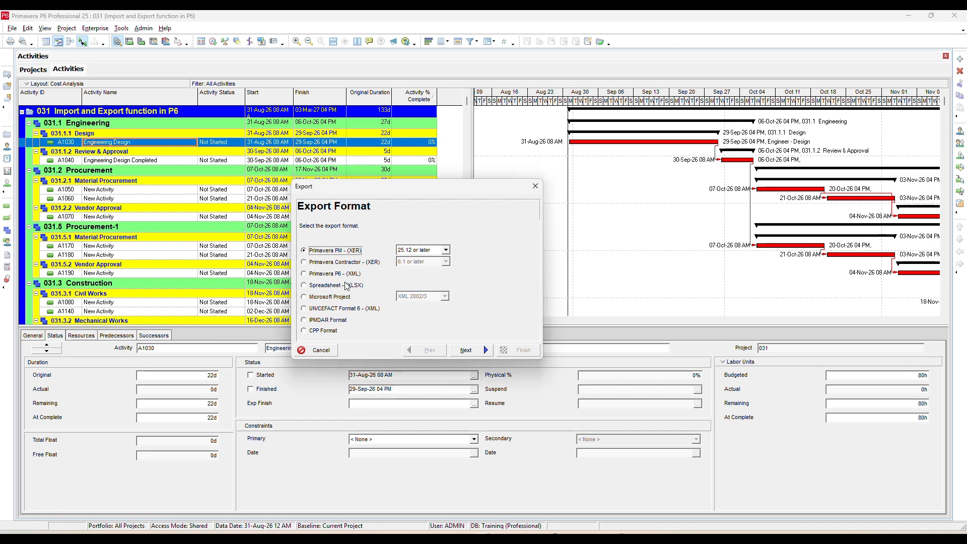
click(340, 285)
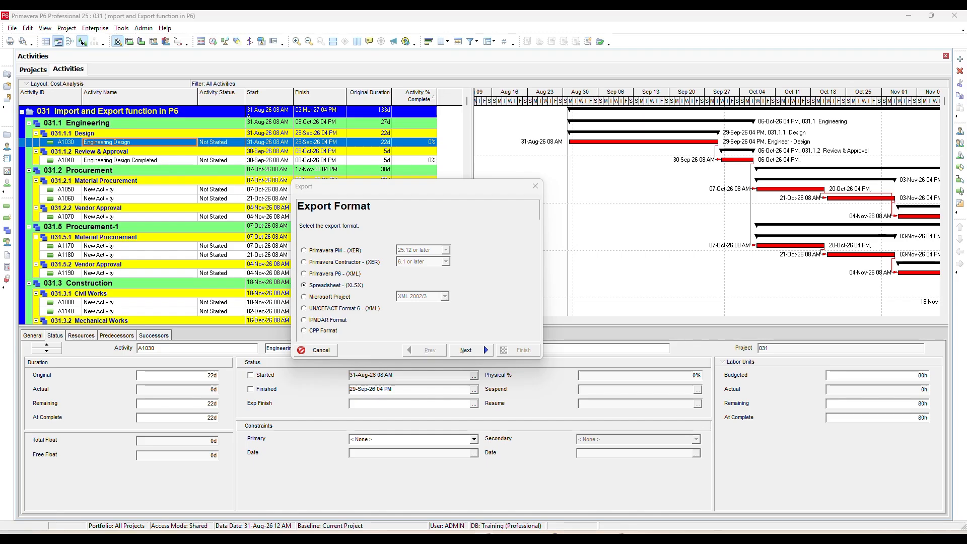
click(473, 352)
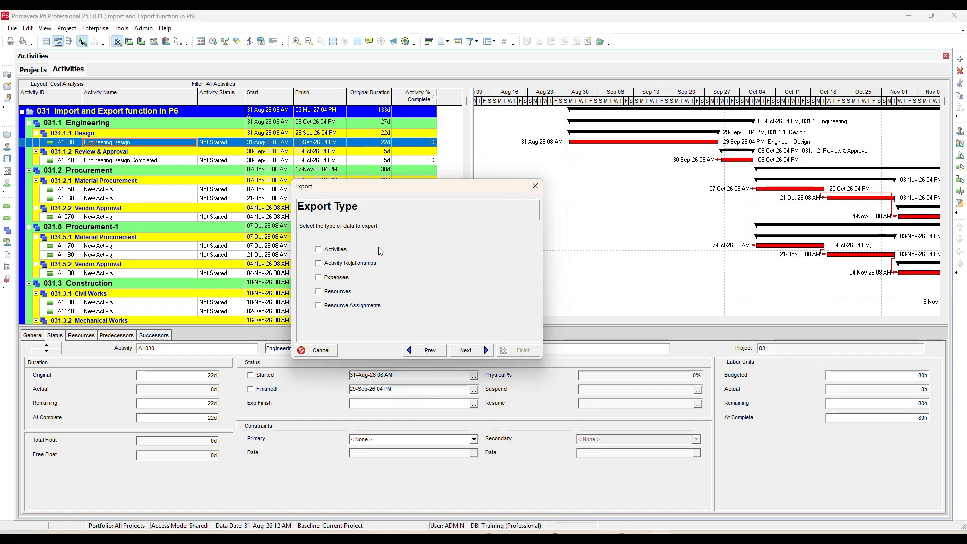
click(342, 253)
click(466, 350)
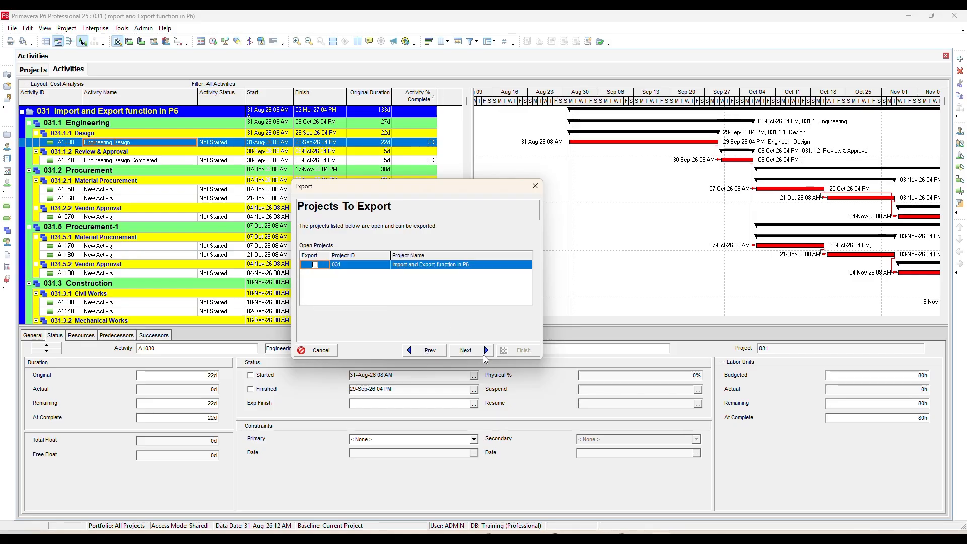
click(315, 266)
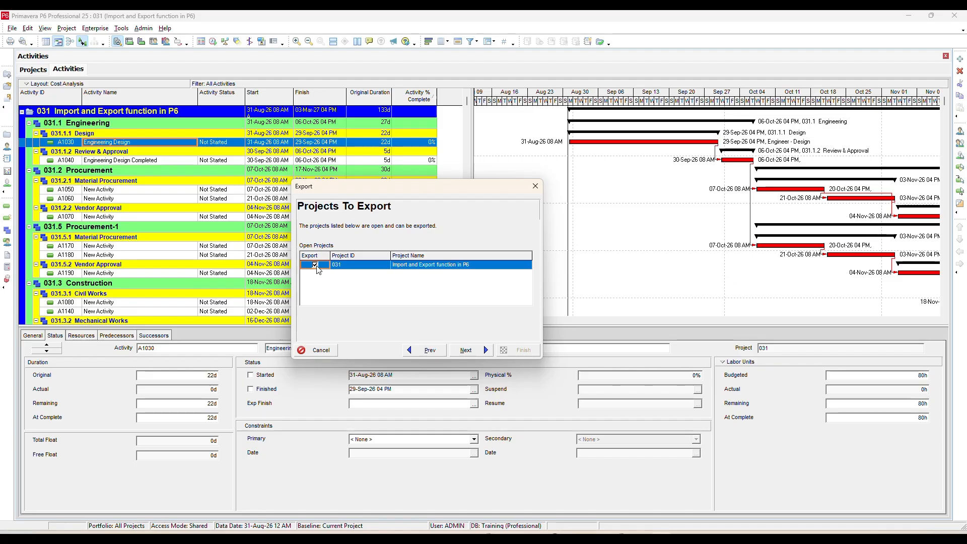
click(481, 354)
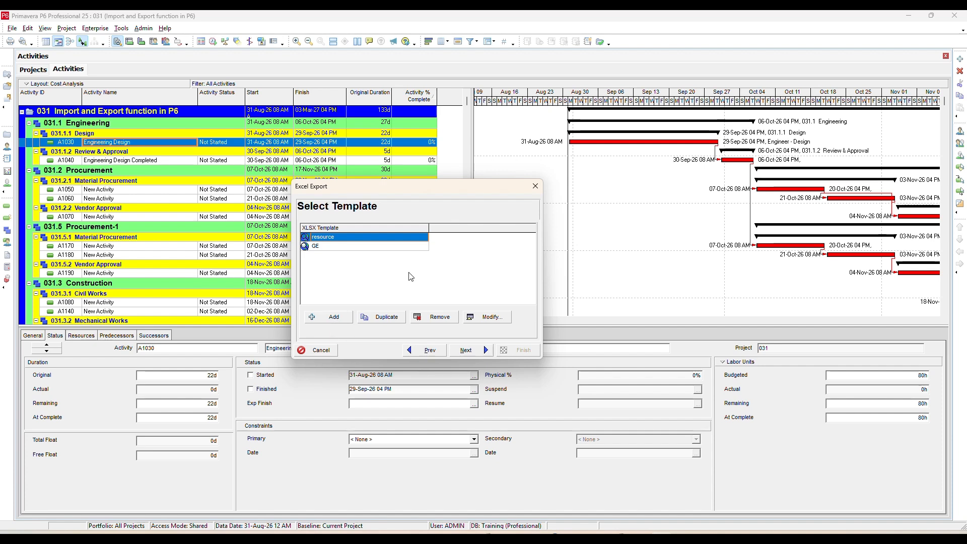
- Review the columns of the resource export template and try to rename it Activity Status Update
click(491, 318)
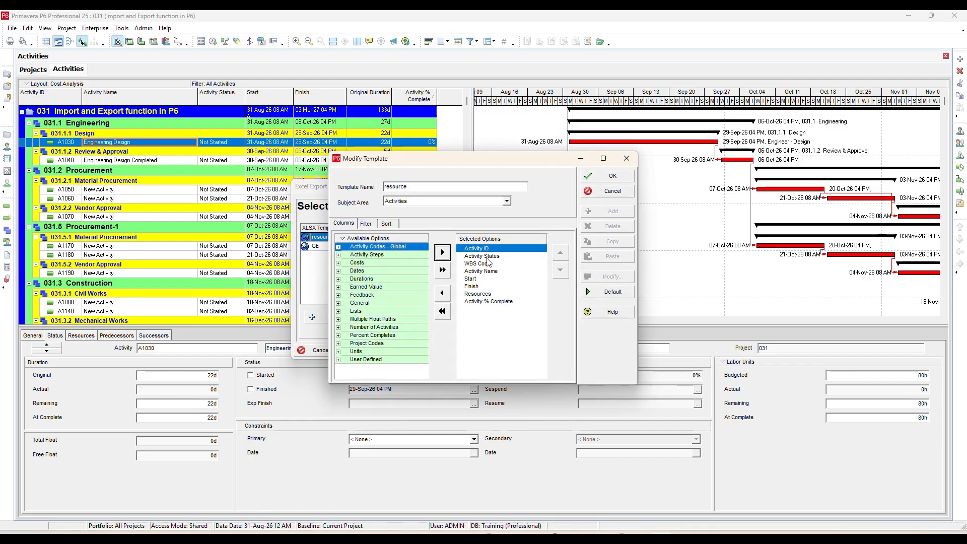
click(496, 257)
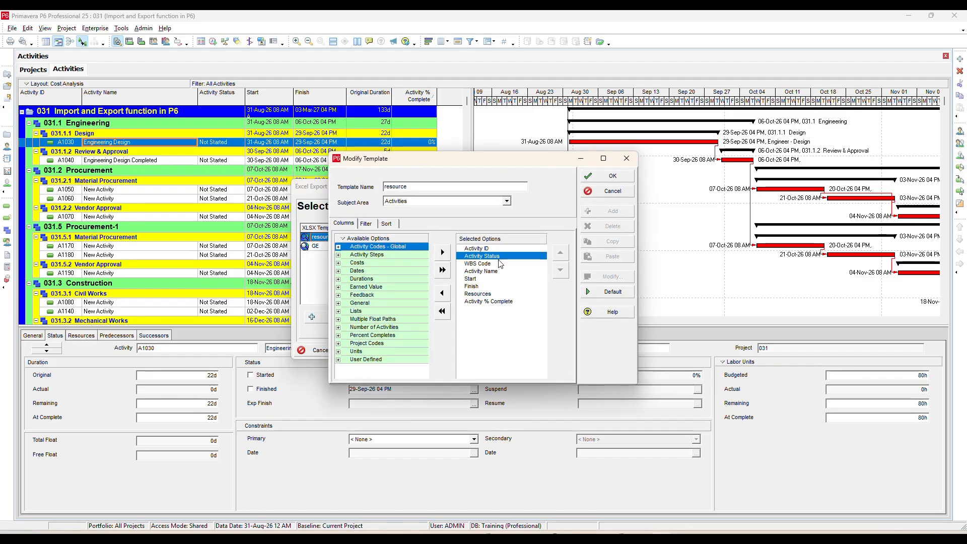
click(497, 302)
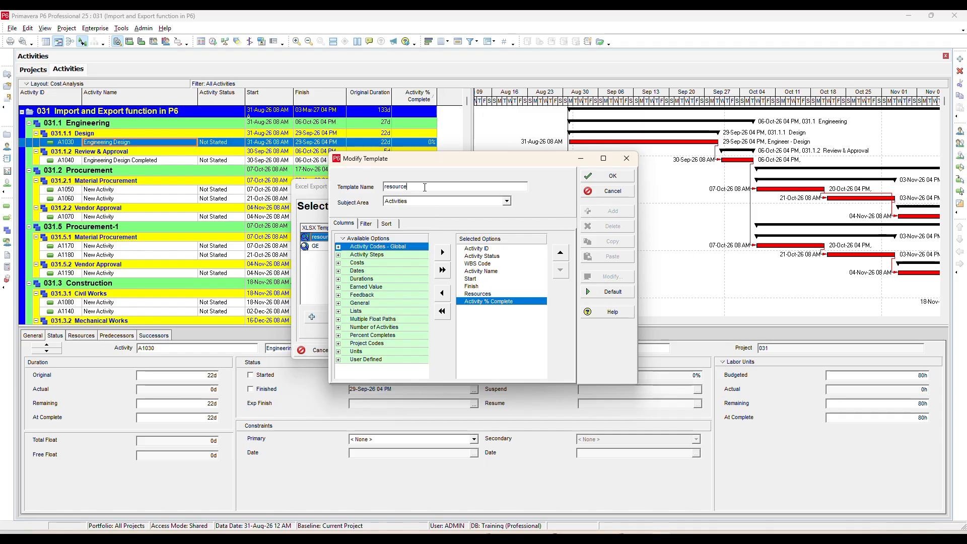
drag(424, 187, 334, 186)
text(A)
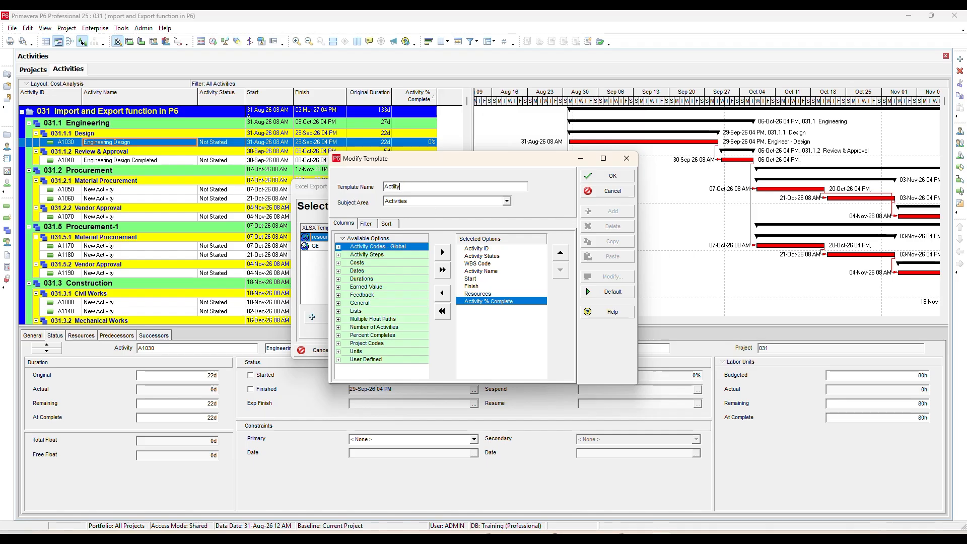
text(ctivity Status Update)
click(610, 176)
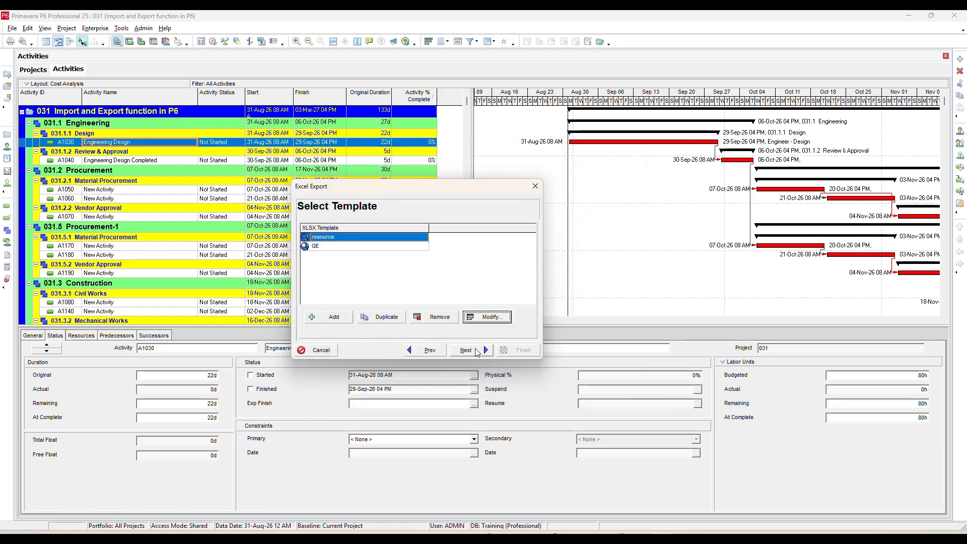
- Export project 031's activities with the resource template to 031-Activities.xlsx in the Primavera Training DB folder
click(477, 350)
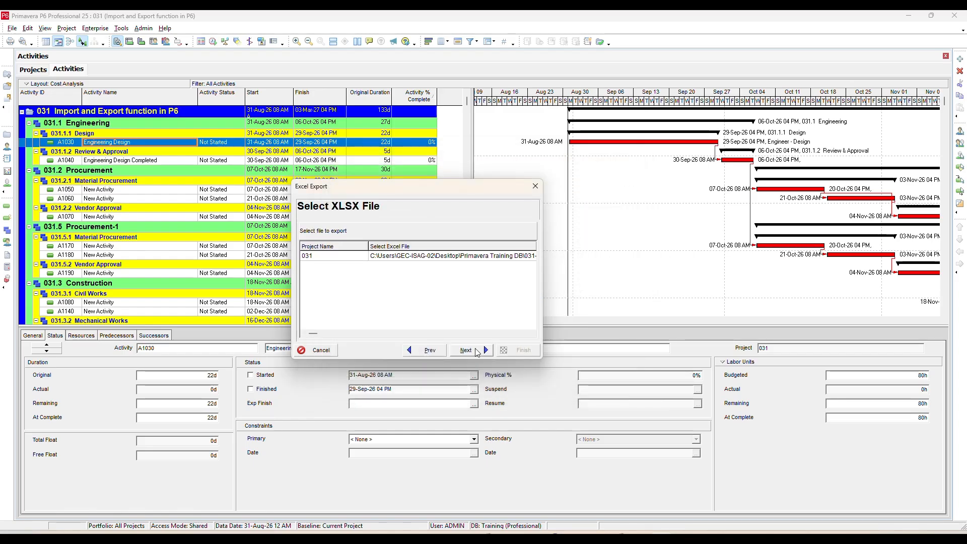
click(513, 260)
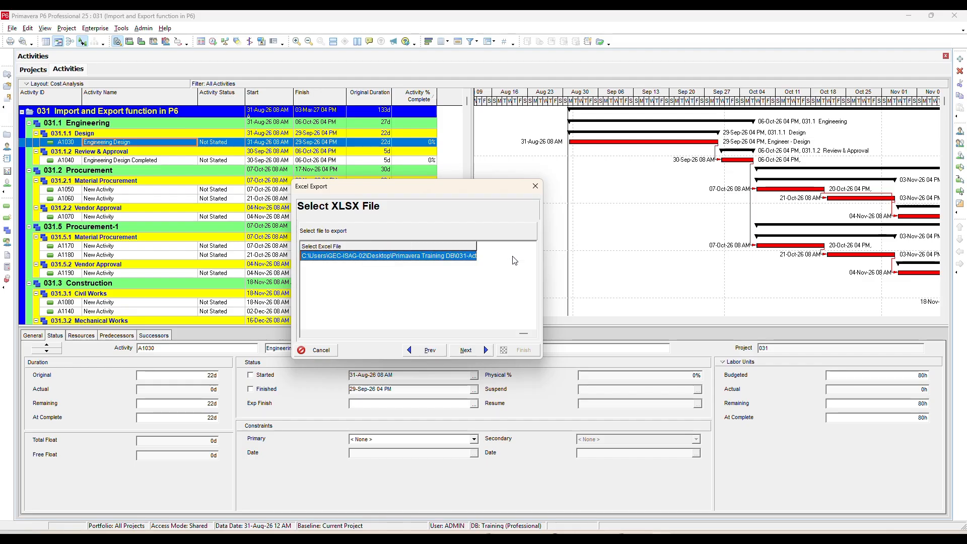
click(471, 349)
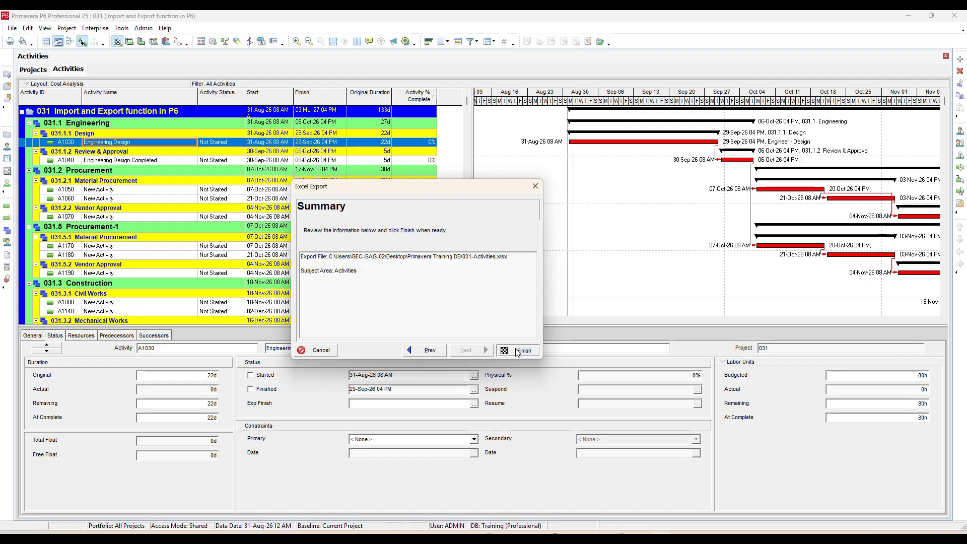
click(518, 351)
click(514, 350)
- Switch to File Explorer and open the exported 031-Activities workbook in Excel
key(alt+Tab)
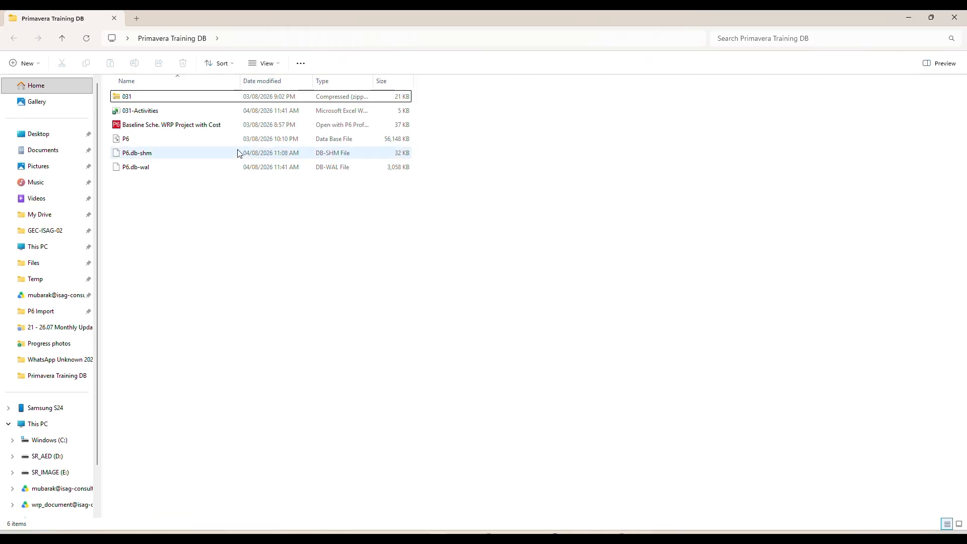
click(231, 111)
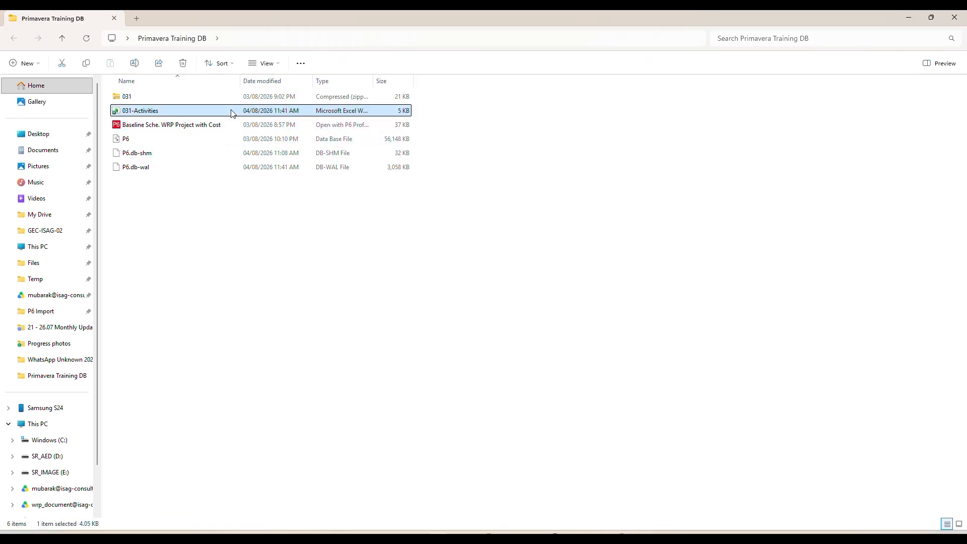
double_click(231, 110)
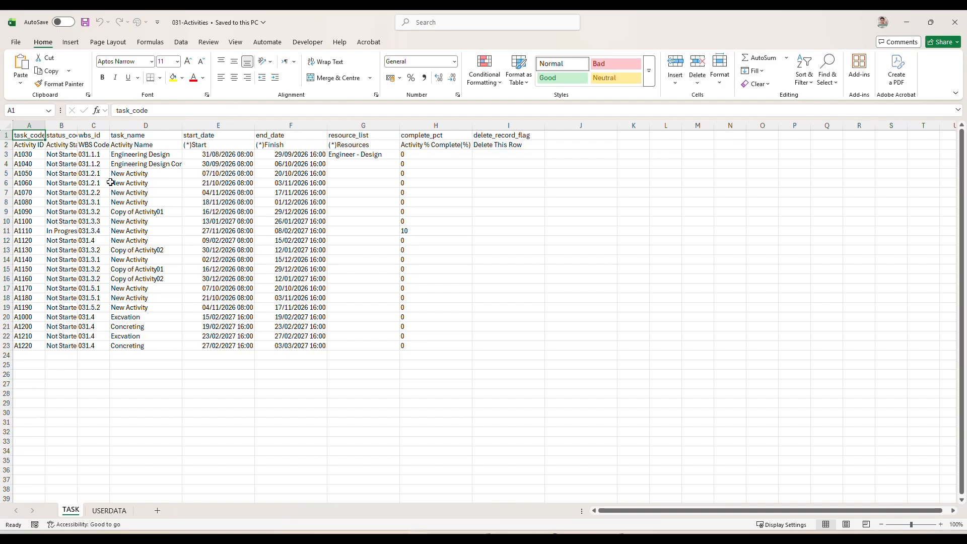
- Auto-fit the widths of columns A to I on the TASK sheet and check the row of activity A1110
drag(29, 125, 509, 125)
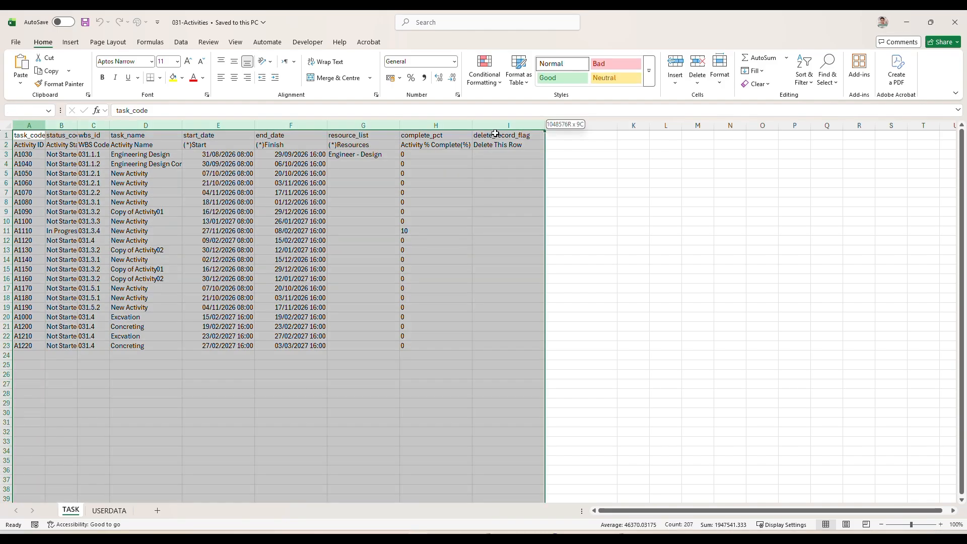
double_click(45, 123)
click(142, 268)
click(302, 268)
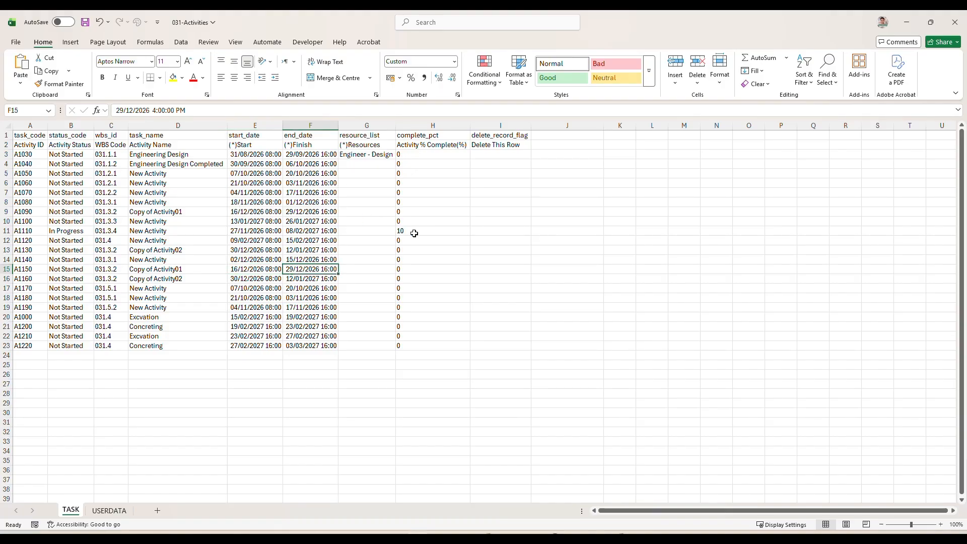
drag(414, 233, 28, 234)
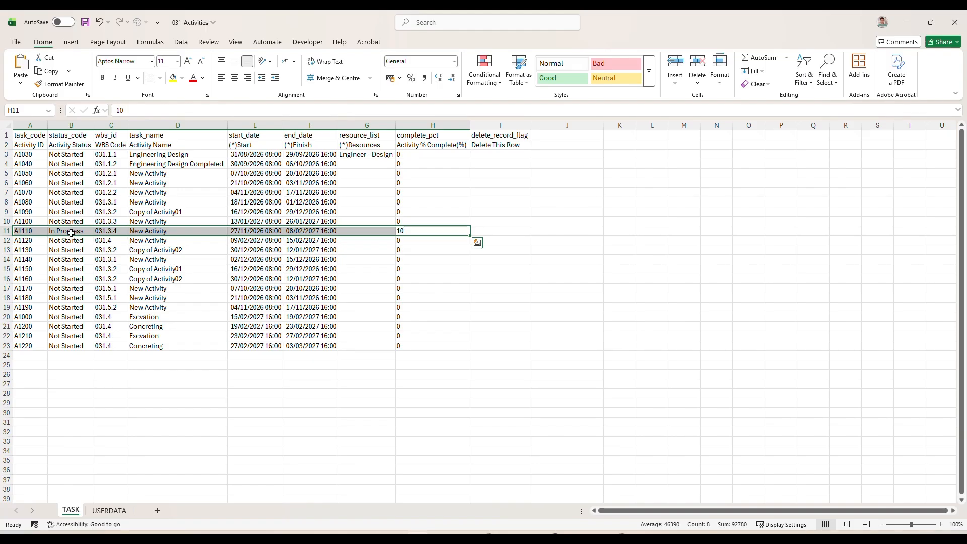
- Set the Activity Status of A1030 and A1040 to Completed
click(63, 157)
text(Completed)
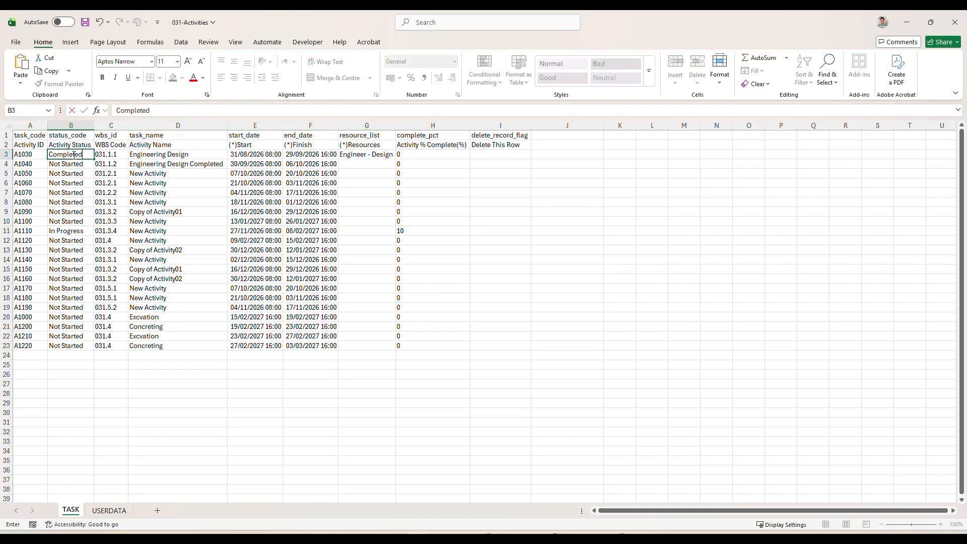
key(Return)
key(ctrl+d)
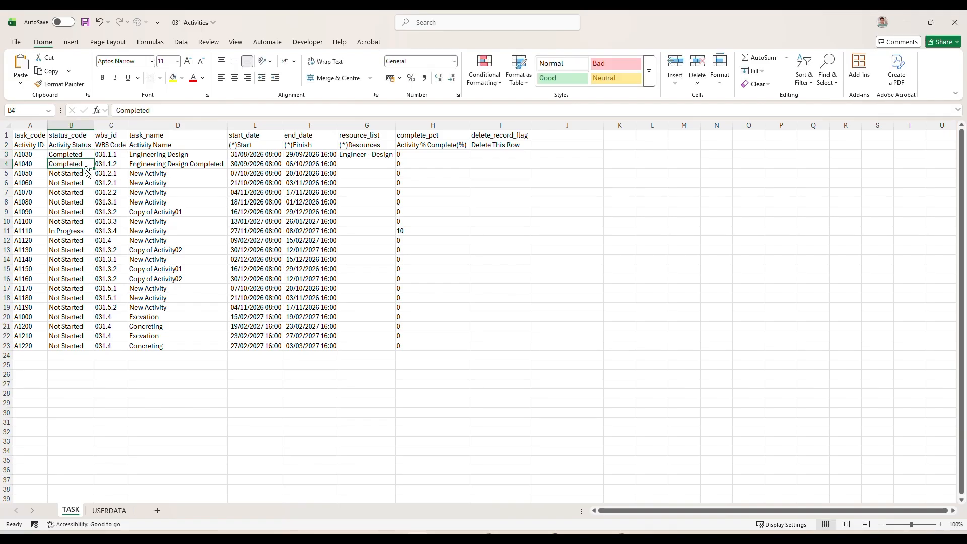
- Copy the In Progress status of A1110 to activities A1050 through A1080
click(73, 244)
click(73, 232)
key(ctrl+c)
drag(74, 174, 66, 198)
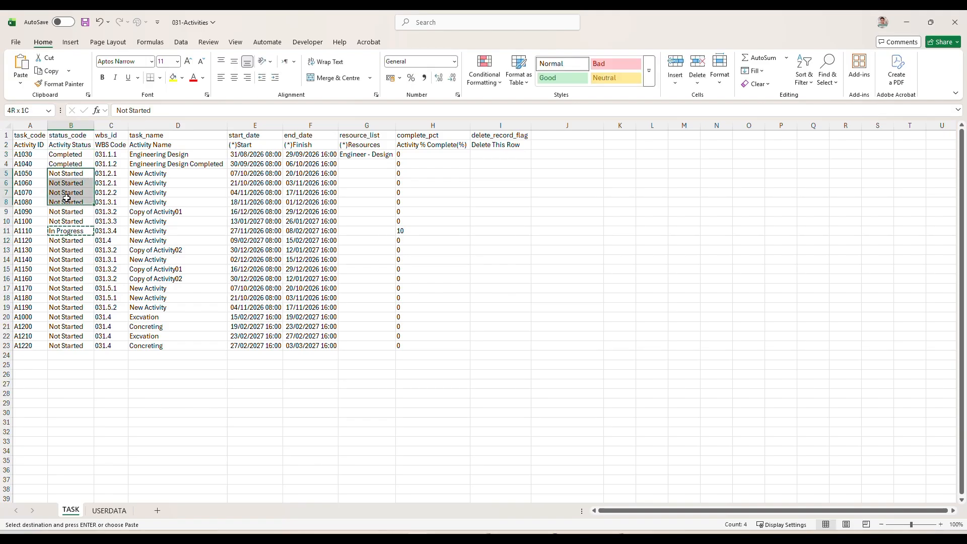
key(ctrl+v)
- Set Activity % Complete to 30, 20, 10 and 40 for activities A1050, A1060, A1070 and A1080
drag(414, 174, 415, 201)
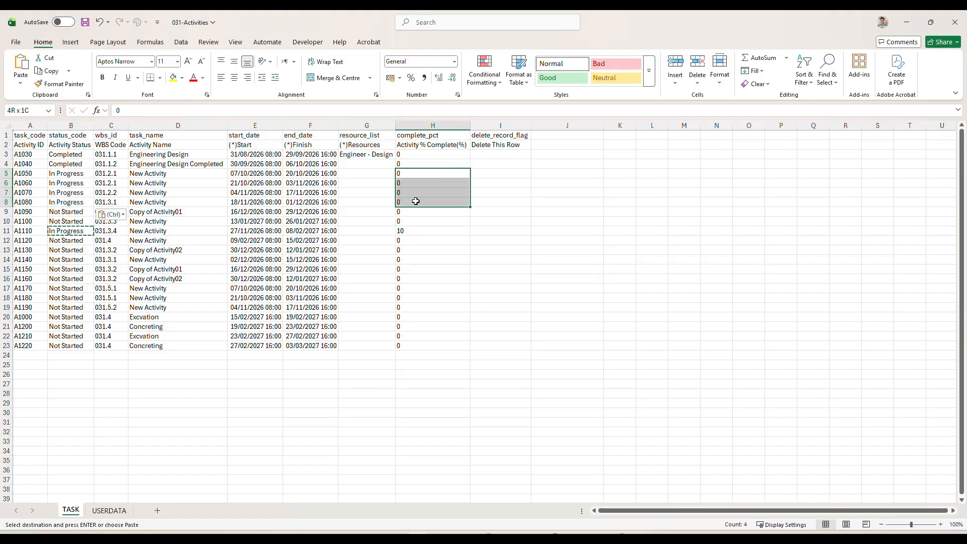
key(shift+space)
click(422, 176)
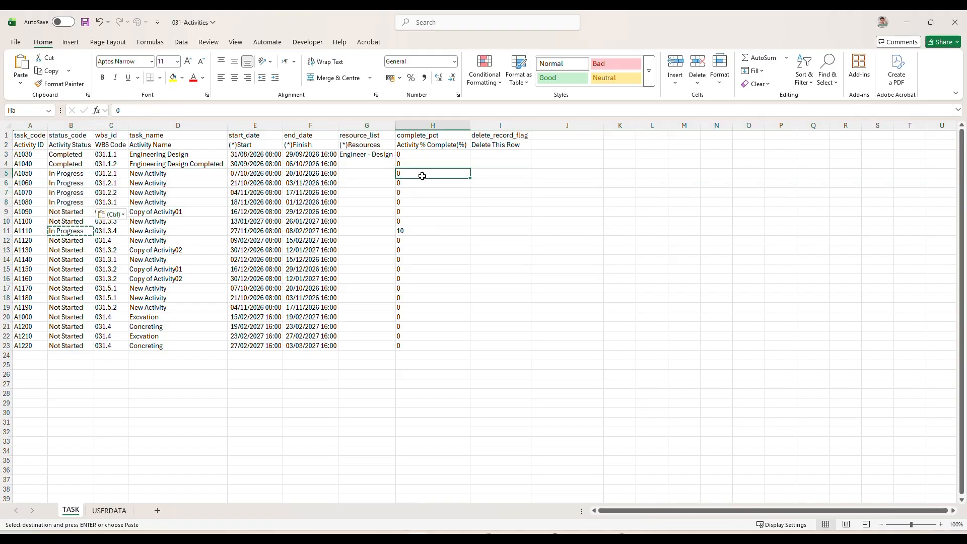
text(30)
key(Return)
text(20)
key(Return)
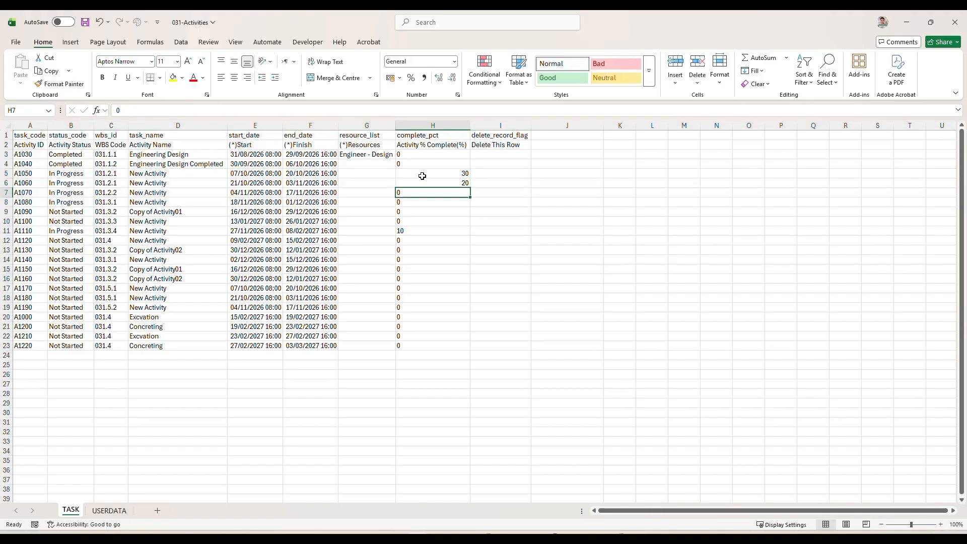
text(10)
key(Return)
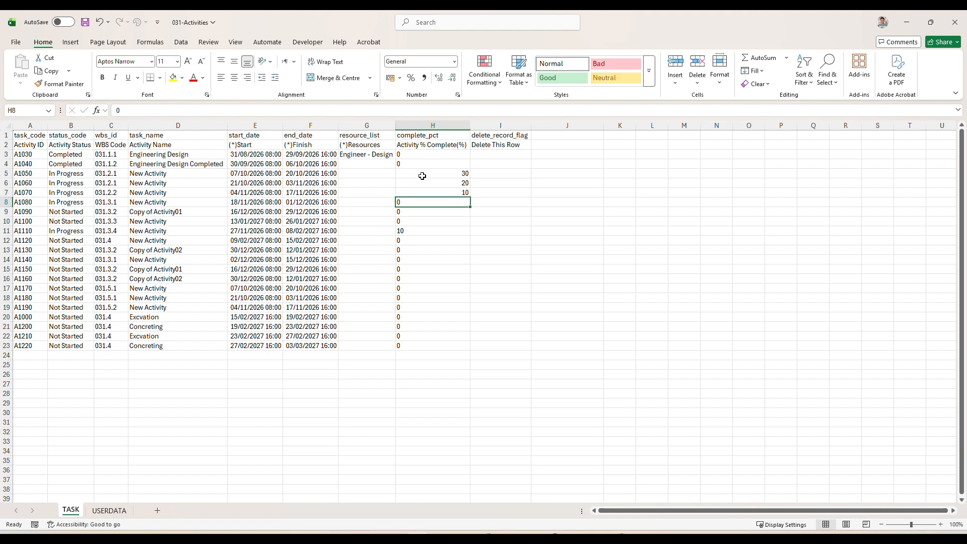
text(40)
key(Return)
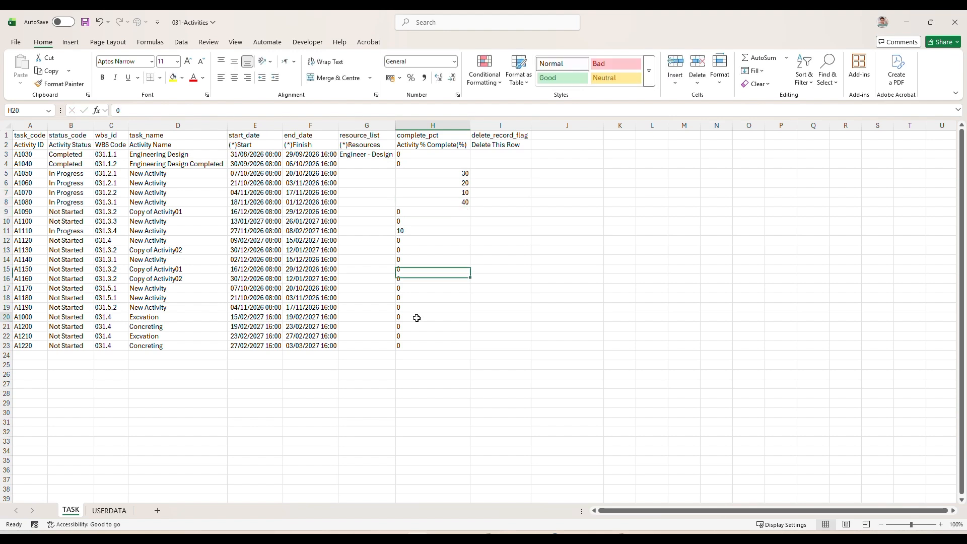
- Flag activities A1190, A1000, A1200 and A1210 for deletion with d in the Delete This Row column
drag(414, 318, 415, 343)
click(514, 316)
text(d)
key(Return)
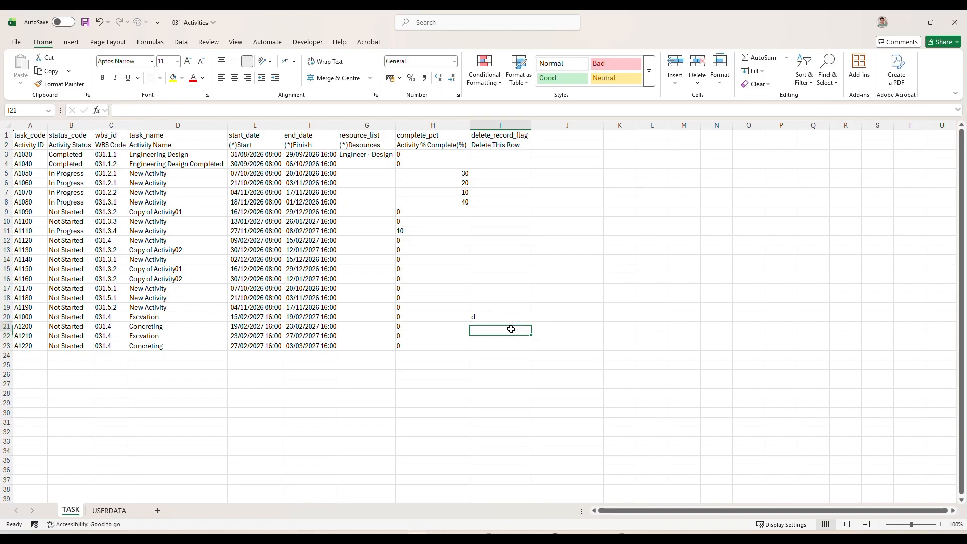
text(d)
key(Return)
text(d)
click(494, 304)
text(d)
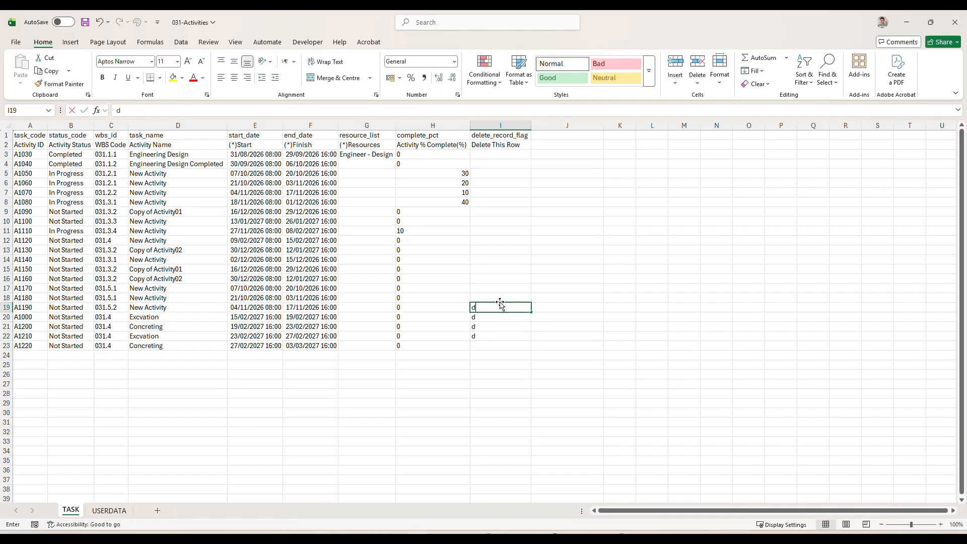
- Flag activities A1150 through A1180 for deletion with d in the Delete This Row column, and save the workbook
drag(487, 272, 487, 327)
click(496, 269)
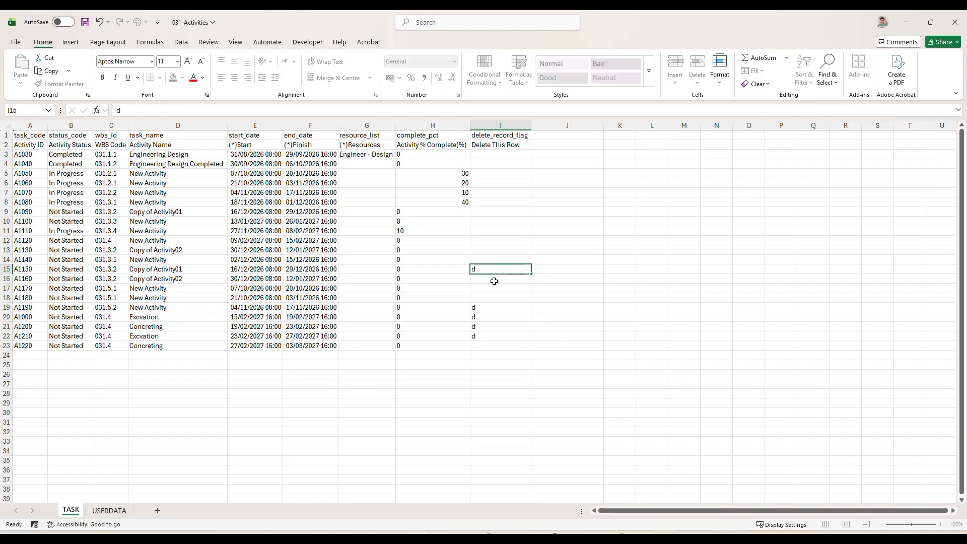
text(d)
key(Return)
text(d)
key(Return)
text(d)
key(Return)
text(d)
click(545, 317)
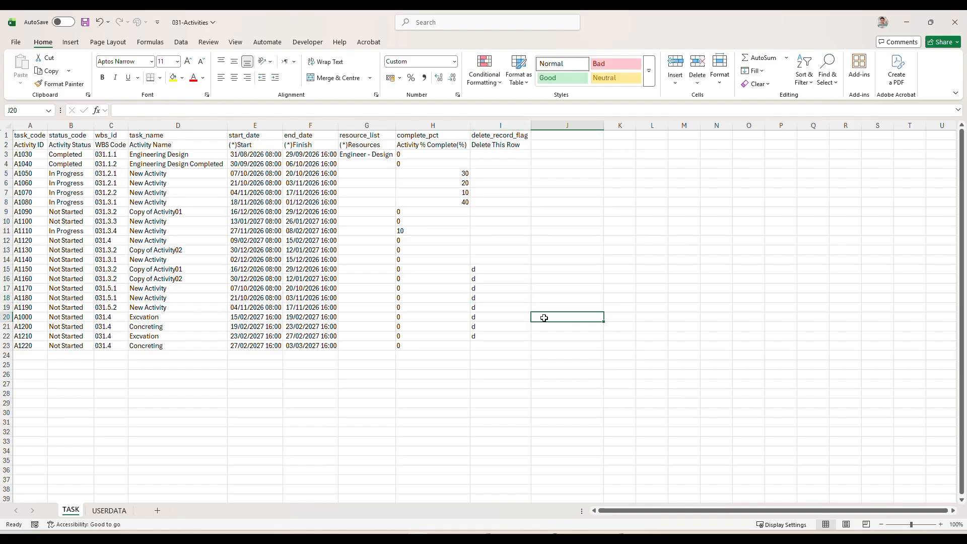
click(85, 22)
click(966, 12)
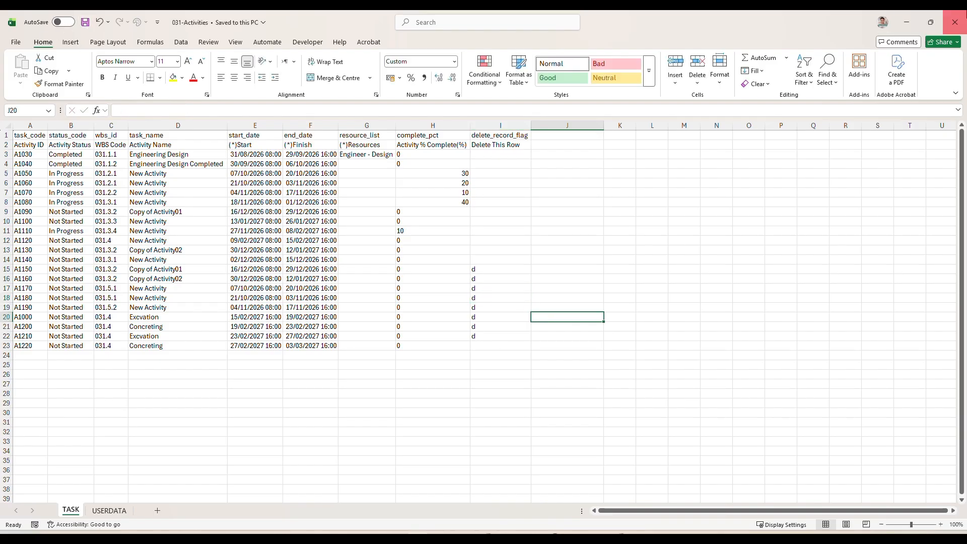
- Set the Activity % Complete of A1110 to 40 and close the workbook
click(417, 232)
text(40)
key(Return)
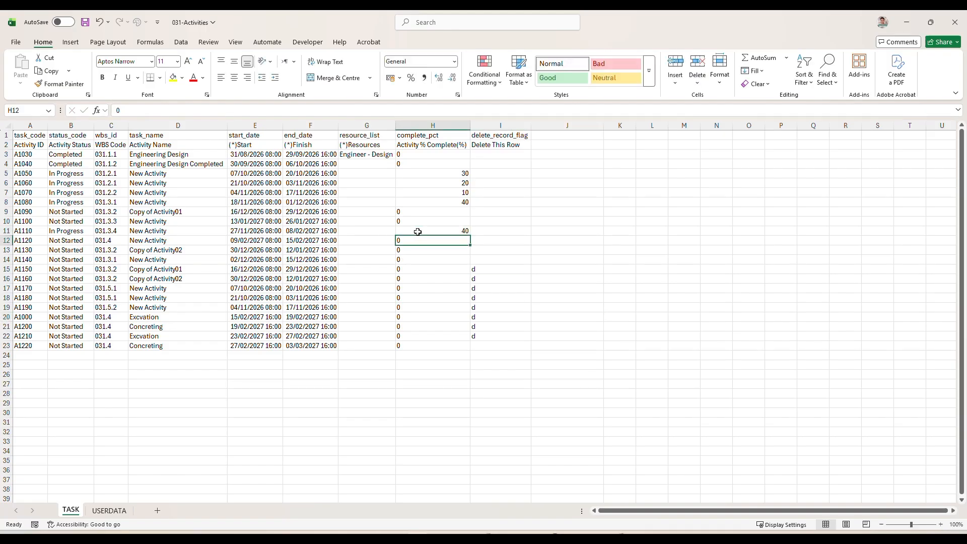
click(954, 22)
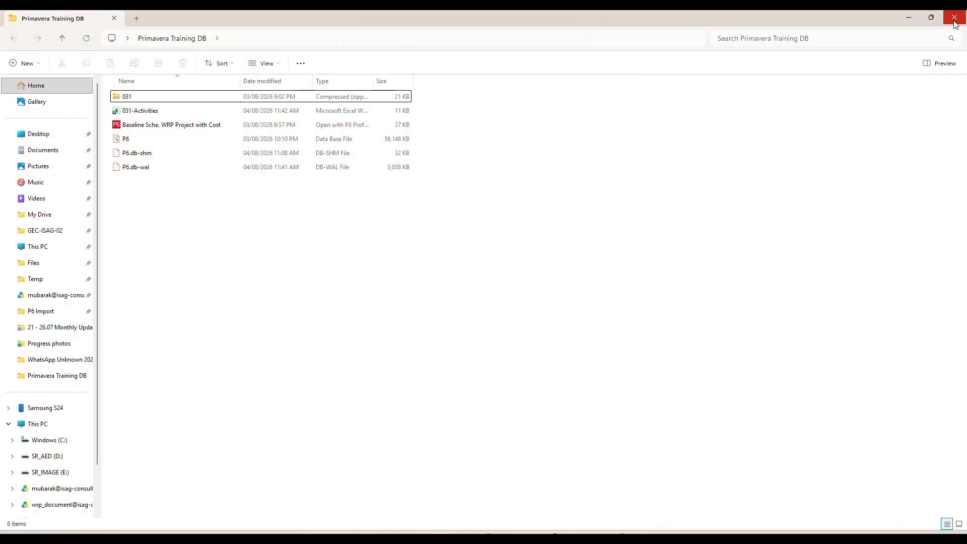
- Switch to Primavera P6 and set up a Spreadsheet - (XLSX) import of 031-Activities from the Primavera Training DB folder, proceeding to the project options
click(661, 537)
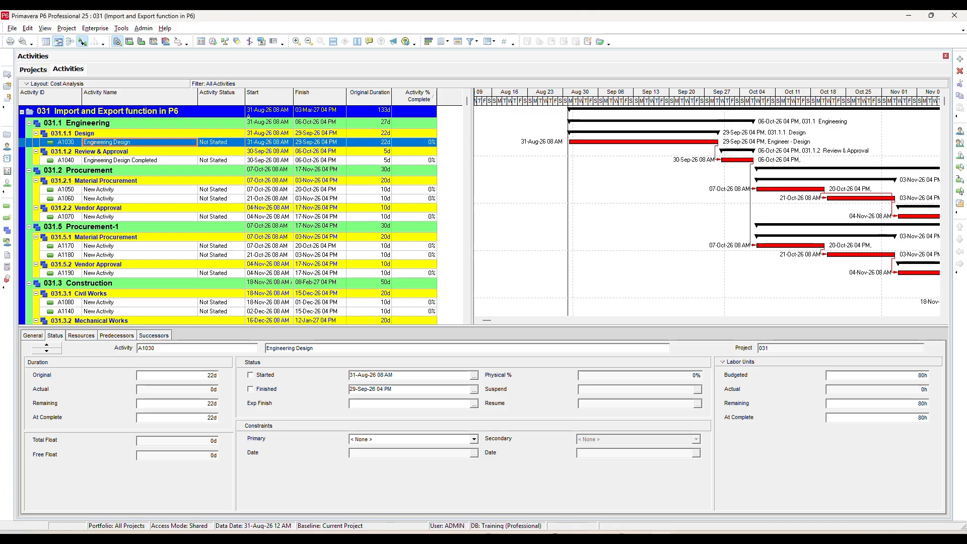
click(12, 28)
click(31, 65)
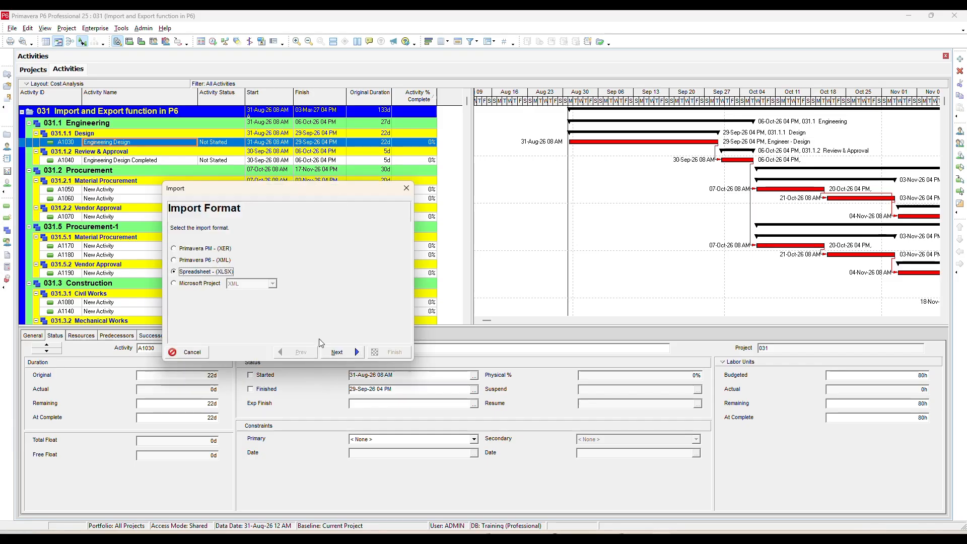
click(349, 354)
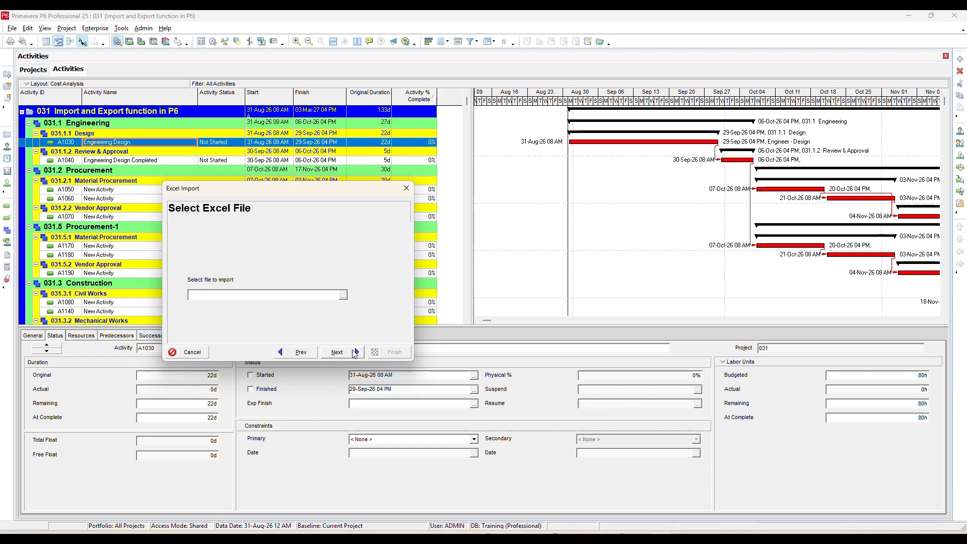
click(343, 295)
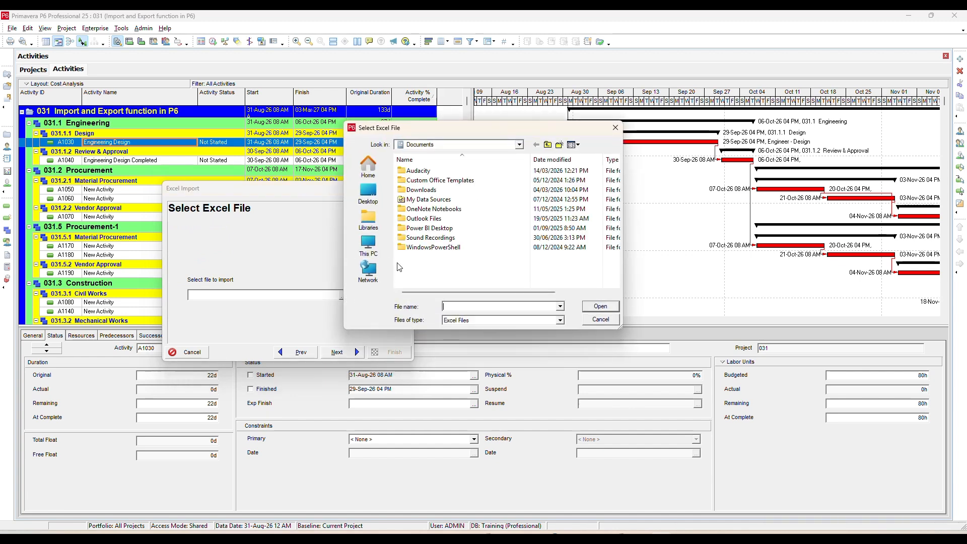
click(379, 201)
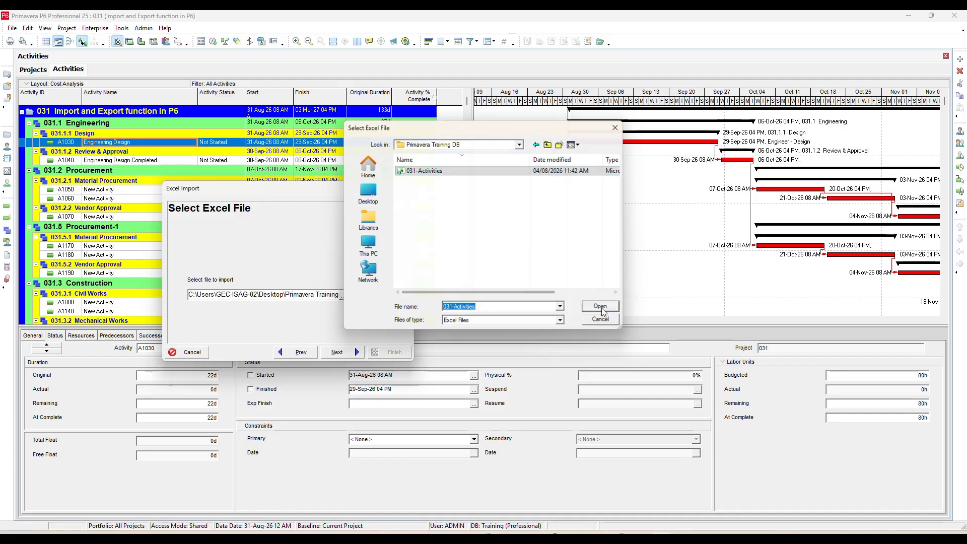
click(600, 306)
click(337, 352)
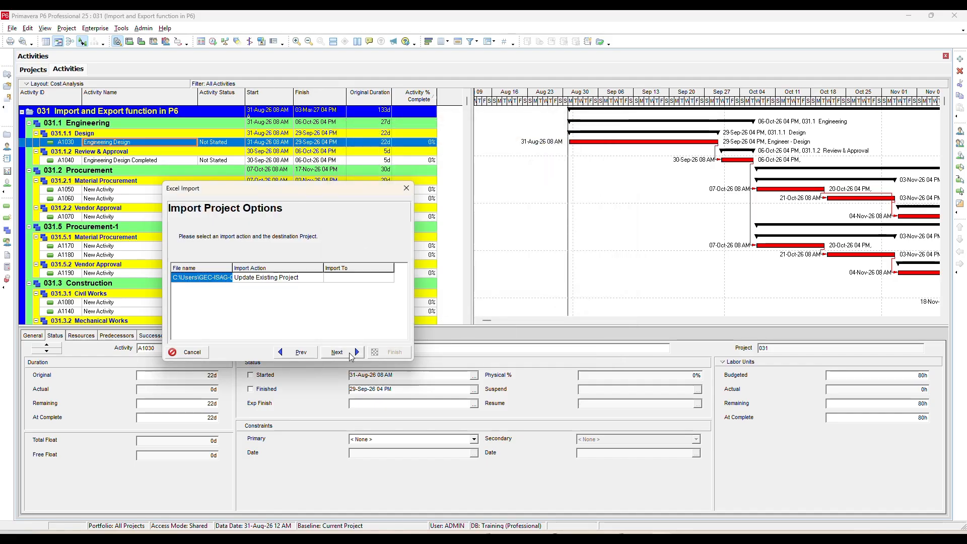
- Choose project 031 as the destination for updating the existing project, run the 031-Activities spreadsheet import, and close the import result
click(382, 278)
click(389, 277)
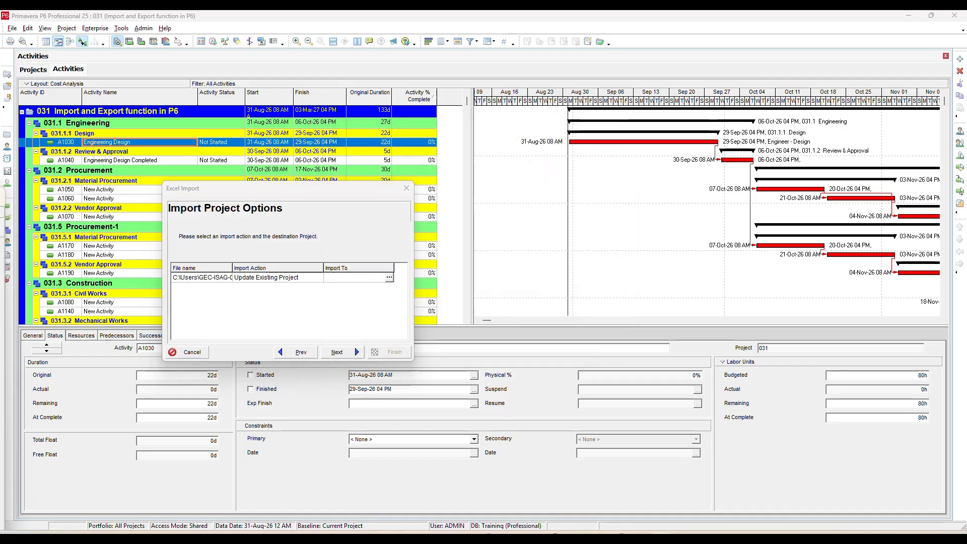
click(694, 273)
click(337, 353)
click(337, 352)
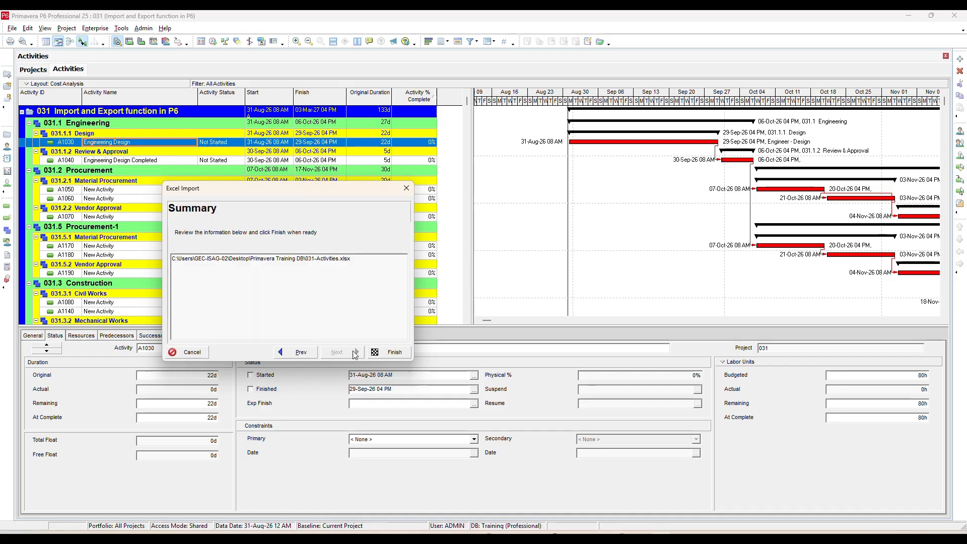
click(395, 353)
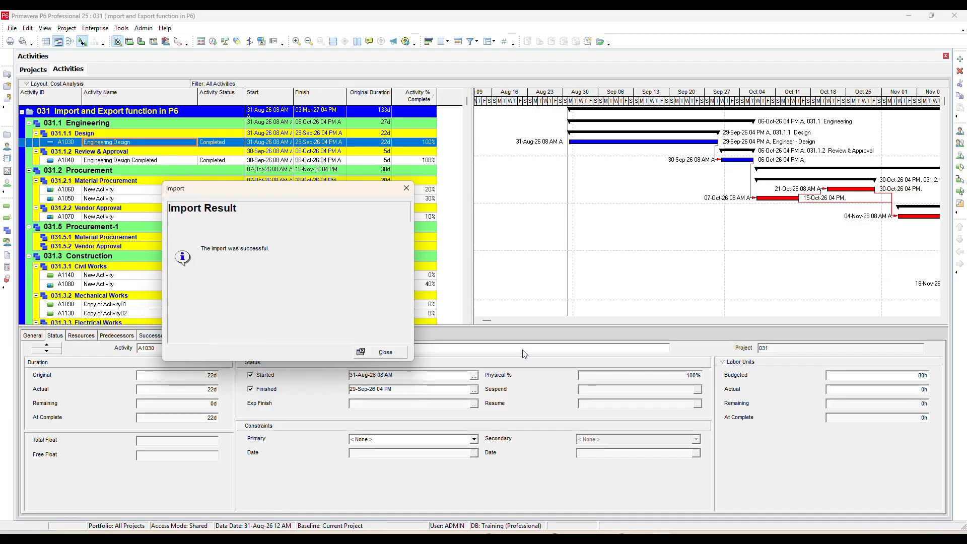
click(406, 189)
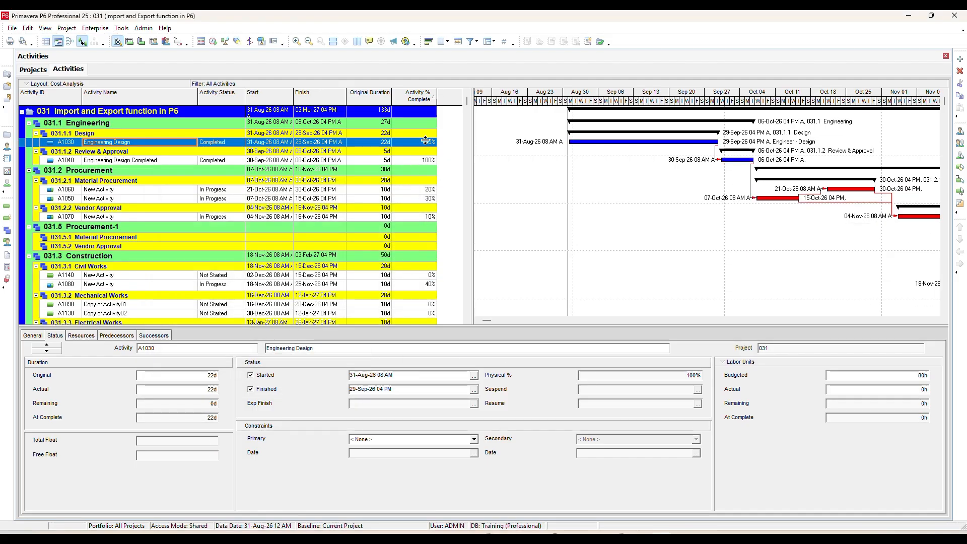
- Compare the status and percent complete of activities A1030 and A1040 in P6 with their rows in the 031-Activities workbook
click(122, 134)
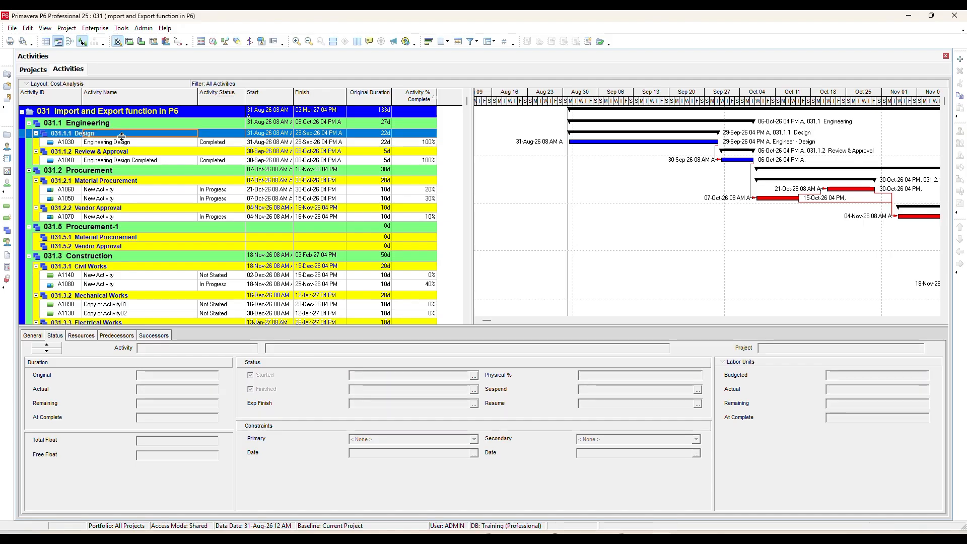
click(427, 143)
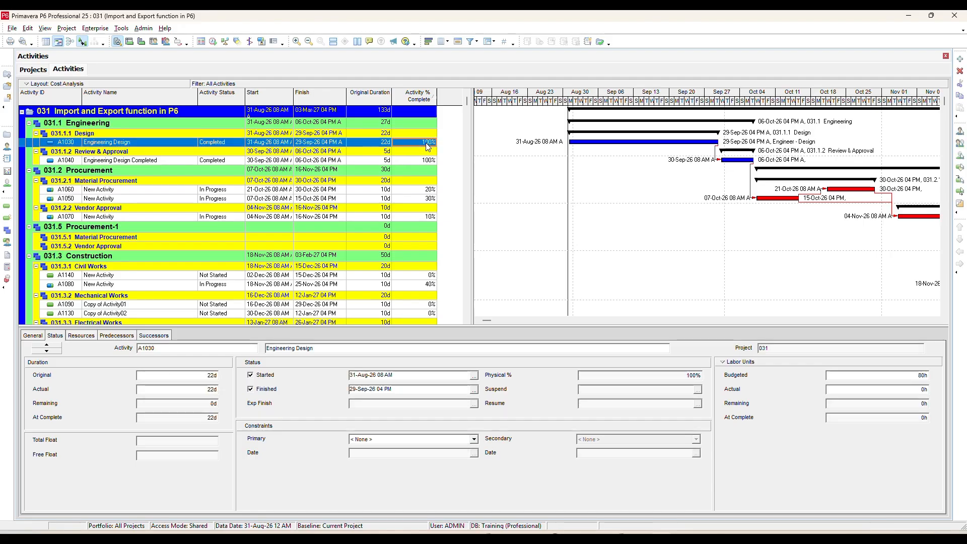
key(alt+Tab)
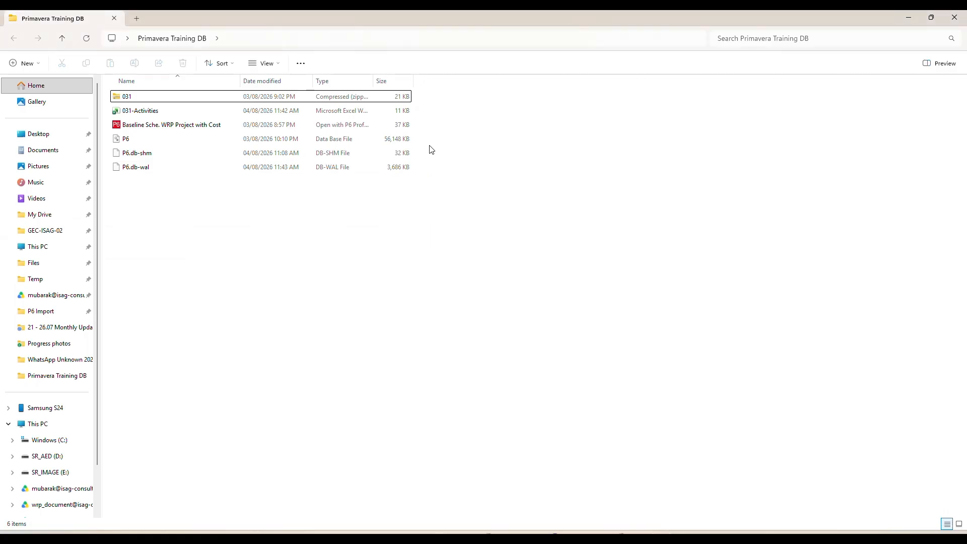
double_click(211, 112)
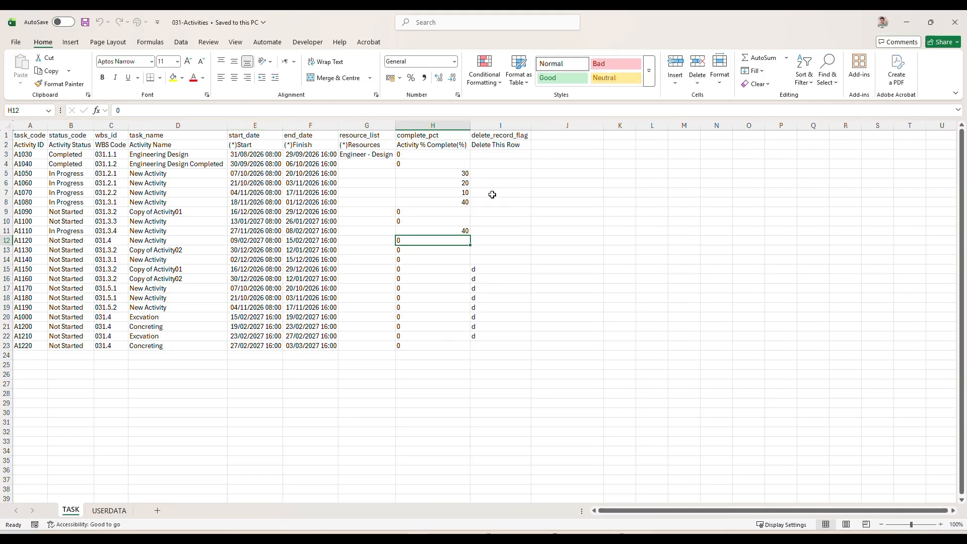
click(455, 165)
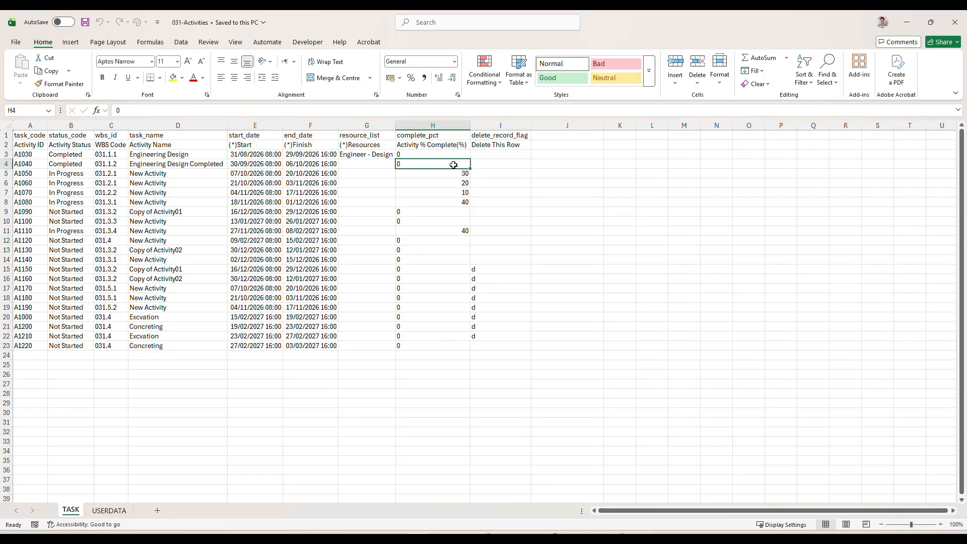
drag(453, 165, 71, 157)
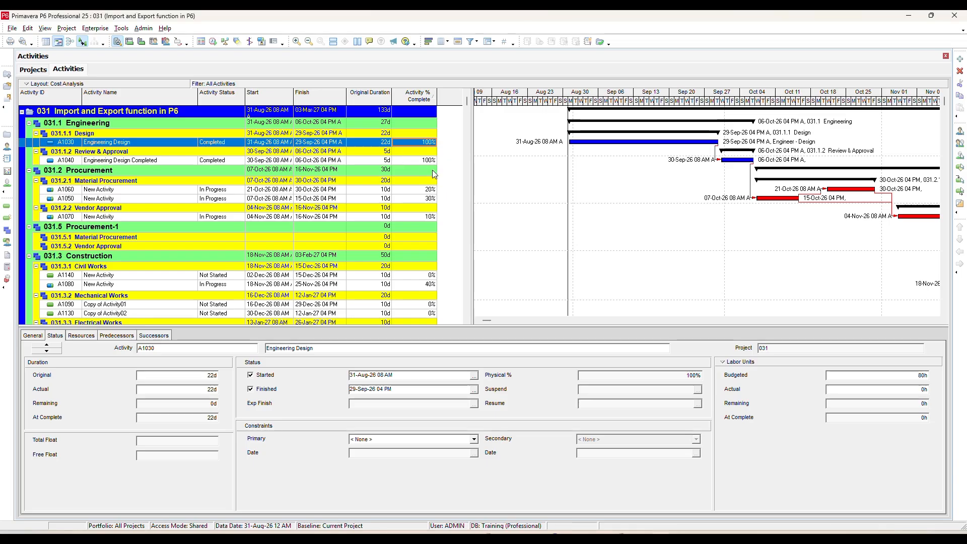
- Switch back to P6 and check the imported progress of the procurement activities and construction activity A1080
scroll(478, 252, down, 2)
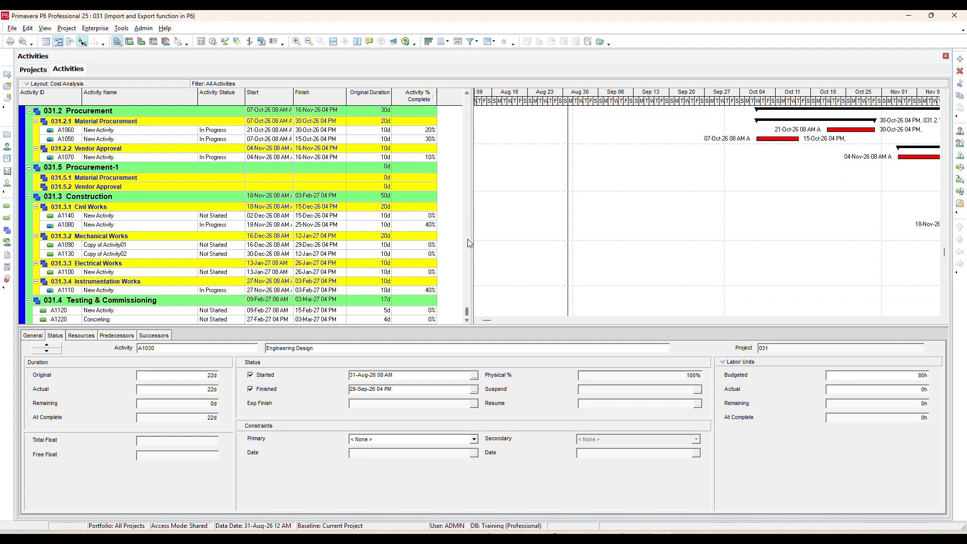
click(428, 160)
click(422, 225)
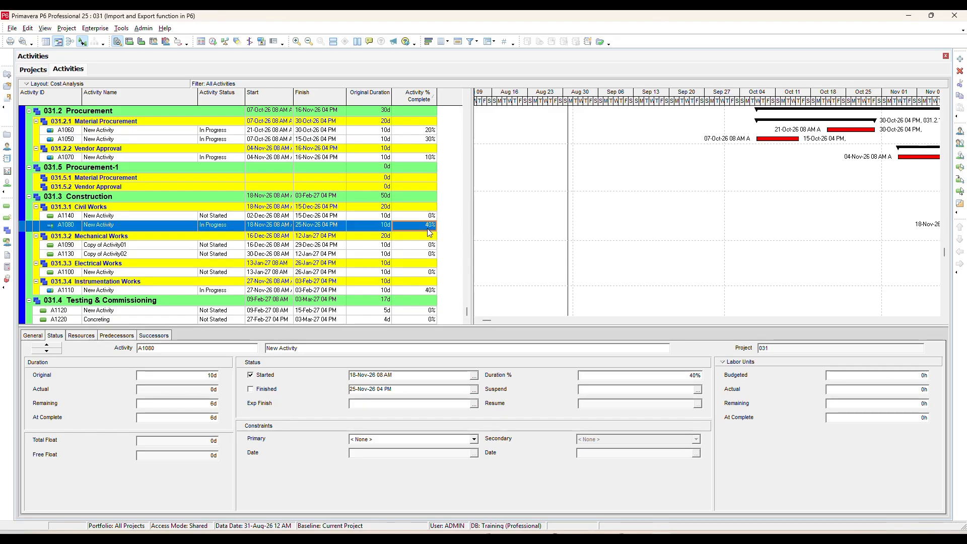
click(53, 225)
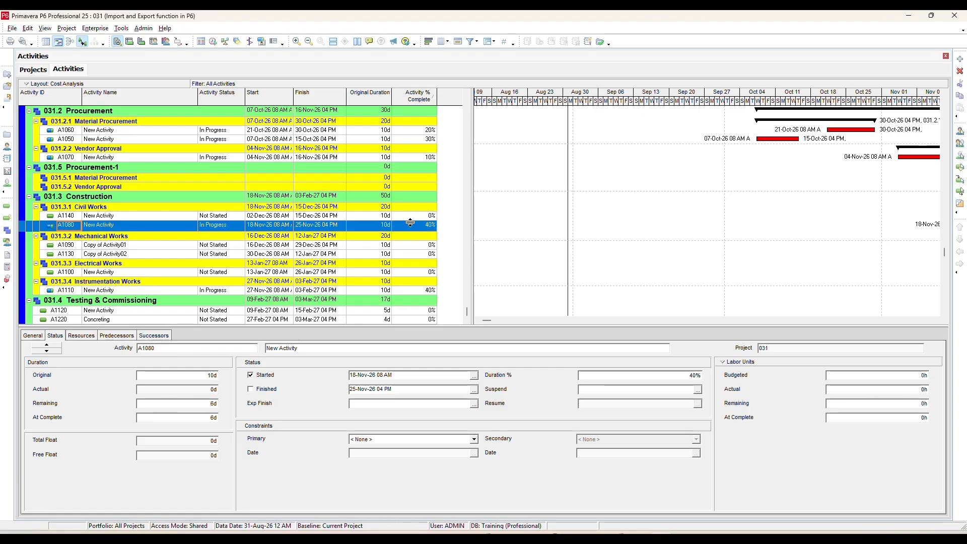
click(232, 130)
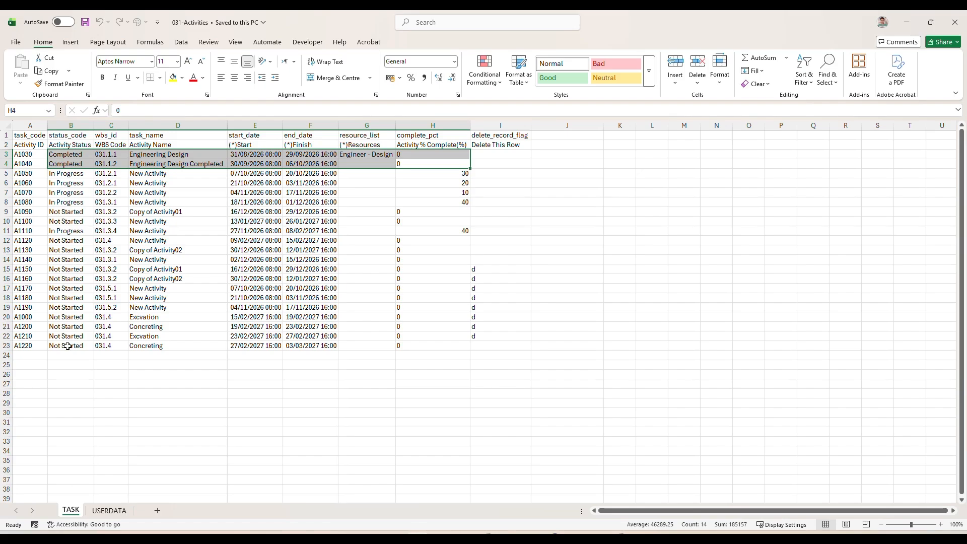
- Switch to the 031-Activities workbook in Excel and review the activity rows flagged with d for deletion
drag(39, 346, 334, 254)
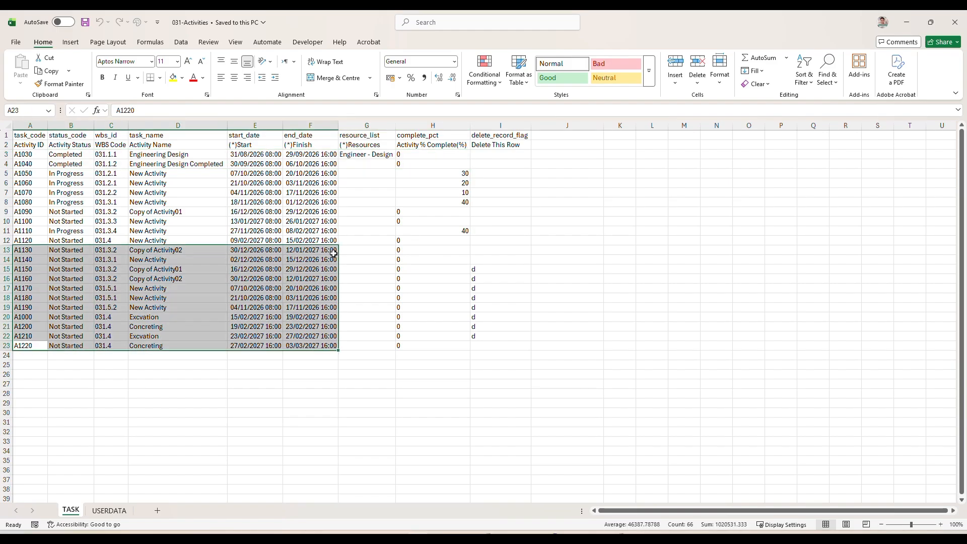
click(23, 280)
drag(22, 280, 439, 285)
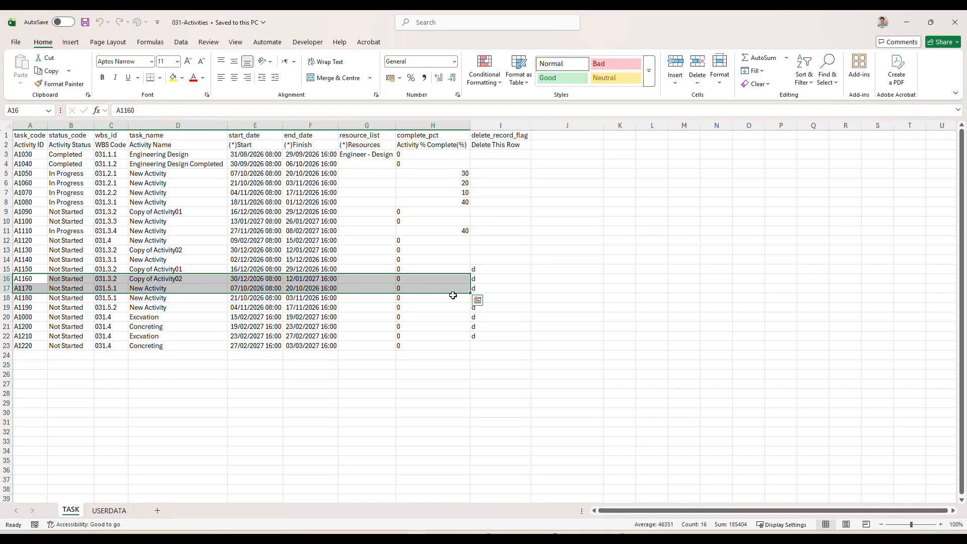
drag(531, 274, 504, 336)
click(31, 287)
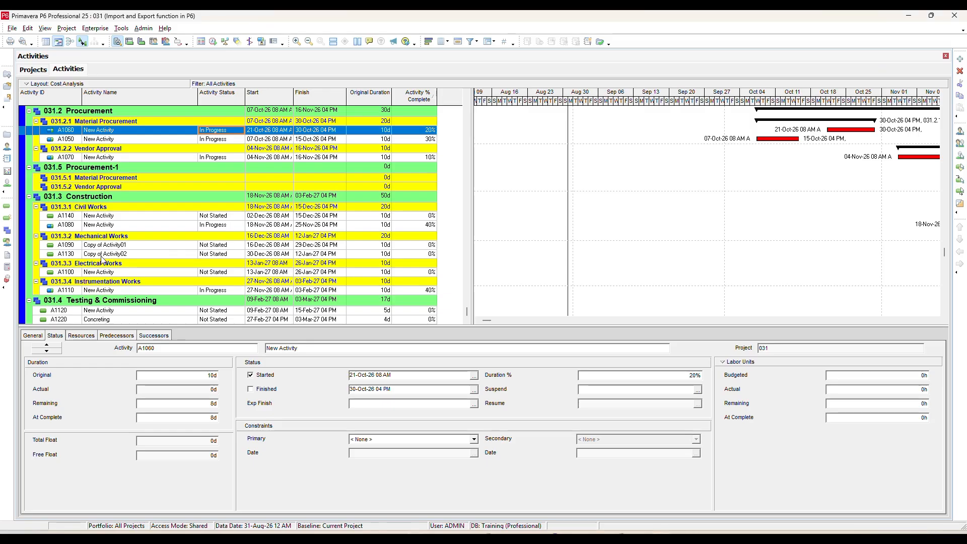
- Switch back to P6 and search the activity list for the deletion-flagged activity A1190, closing the search when done
click(76, 246)
key(ctrl+f)
text(A1190)
key(Return)
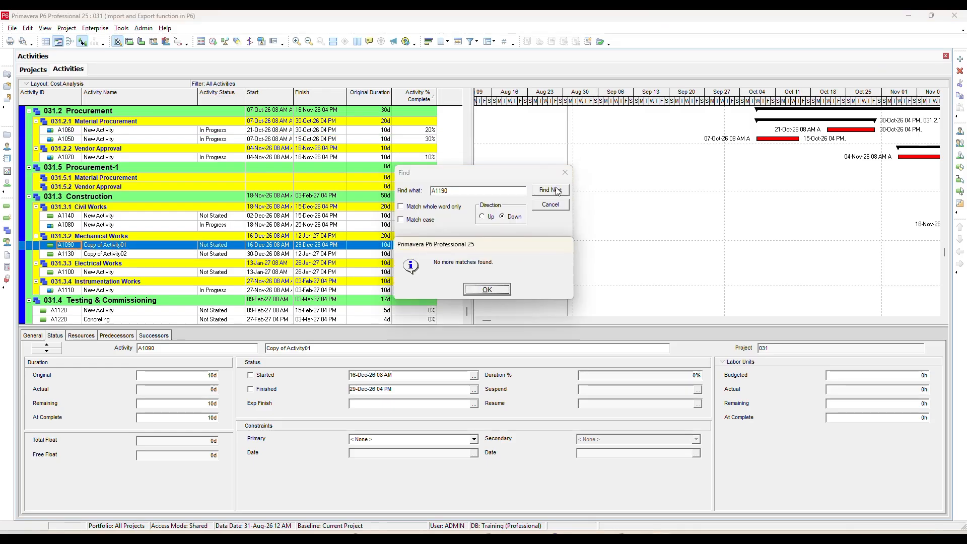
key(Return)
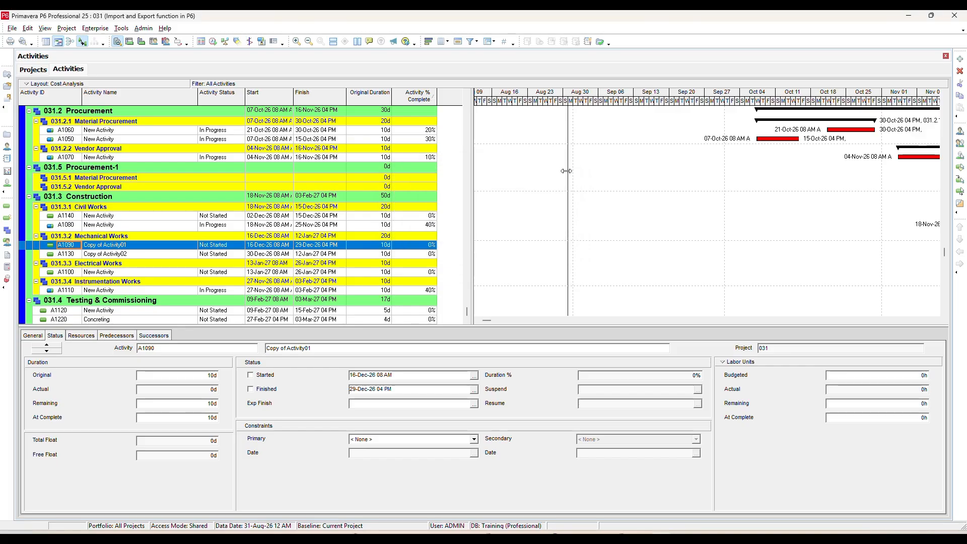
click(564, 172)
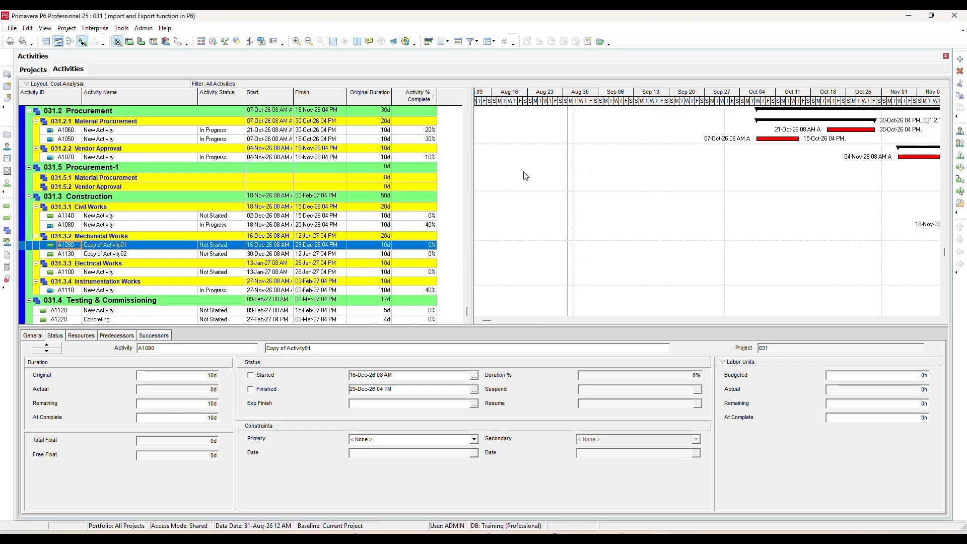